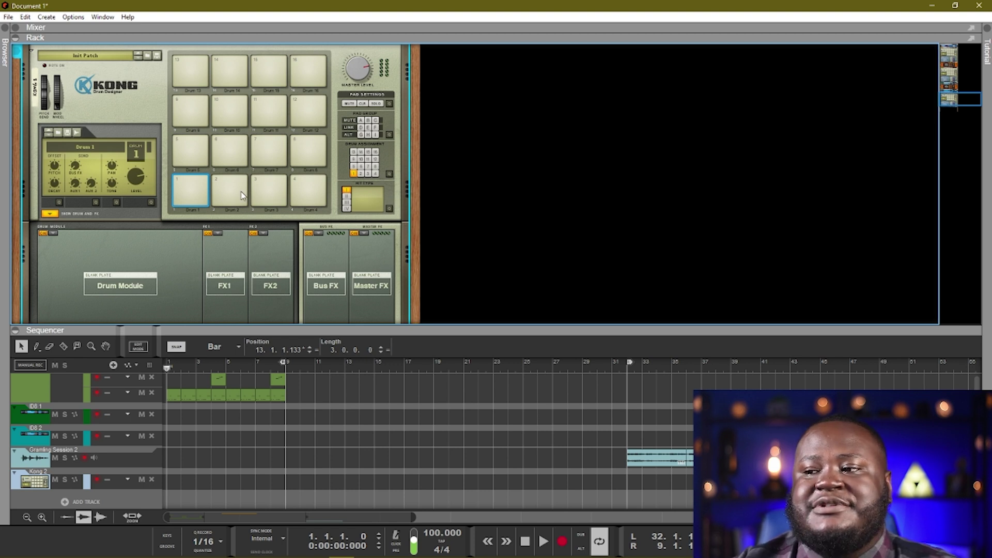
Select Kong's drum pads 2 through 8 one after another and return to pad 1.
{"action": "left_click", "coordinate": [225, 192]}
{"action": "left_click", "coordinate": [268, 190]}
{"action": "left_click", "coordinate": [308, 190]}
{"action": "left_click", "coordinate": [190, 149]}
{"action": "left_click", "coordinate": [230, 150]}
{"action": "left_click", "coordinate": [269, 150]}
{"action": "left_click", "coordinate": [308, 143]}
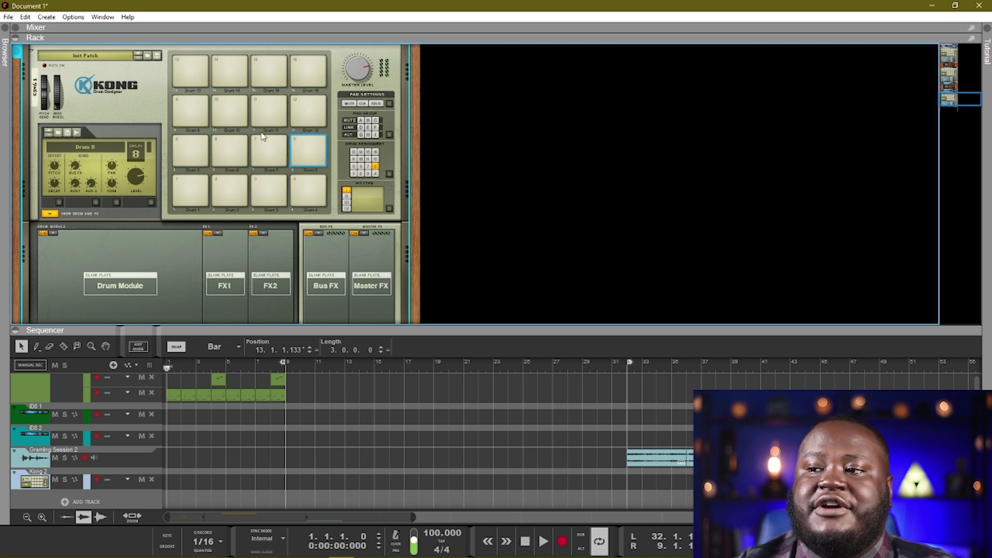
{"action": "left_click", "coordinate": [199, 191]}
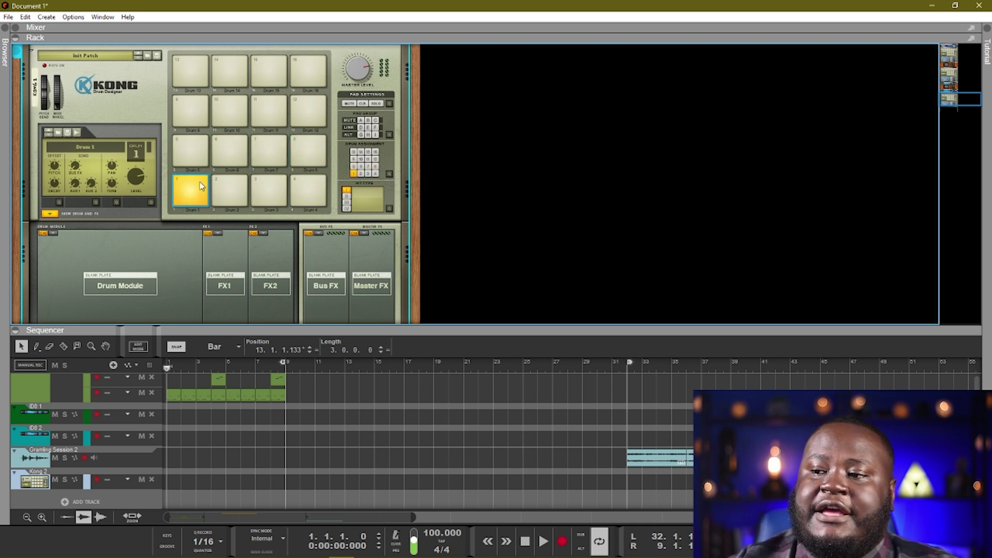
Load the NN-Nano Sampler as Drum 1's drum module and replace it with the Nurse Rex Loop Player.
{"action": "left_click", "coordinate": [54, 233]}
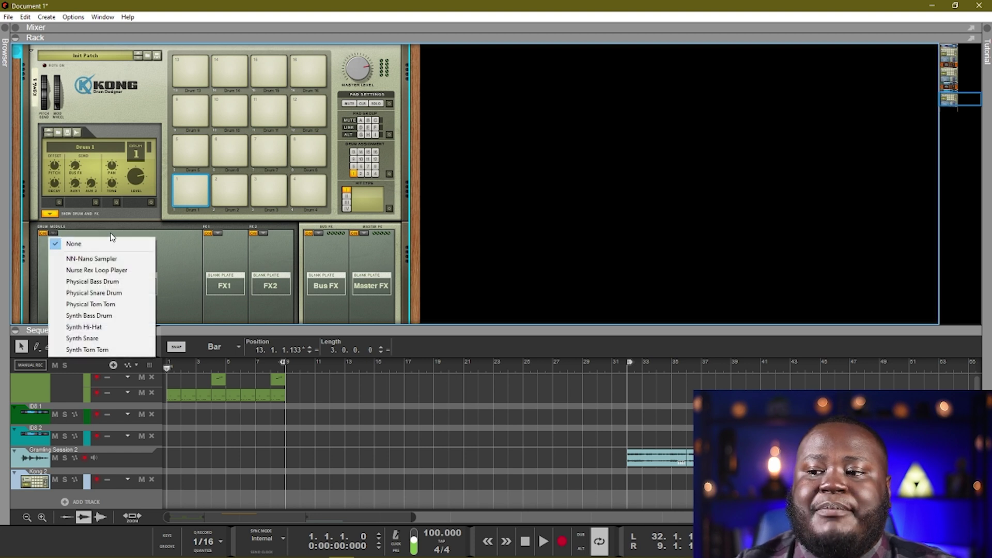
{"action": "left_click", "coordinate": [211, 193]}
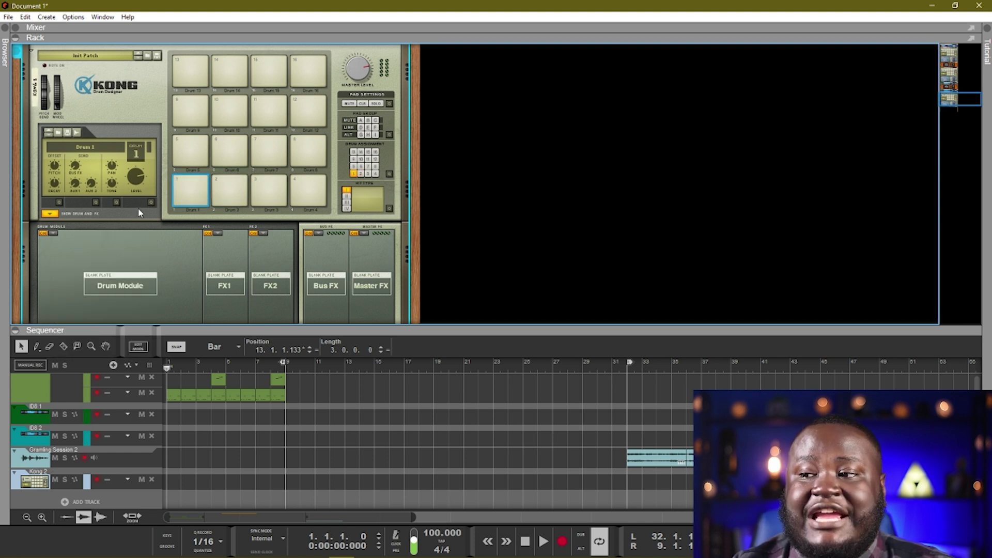
{"action": "left_click", "coordinate": [58, 232]}
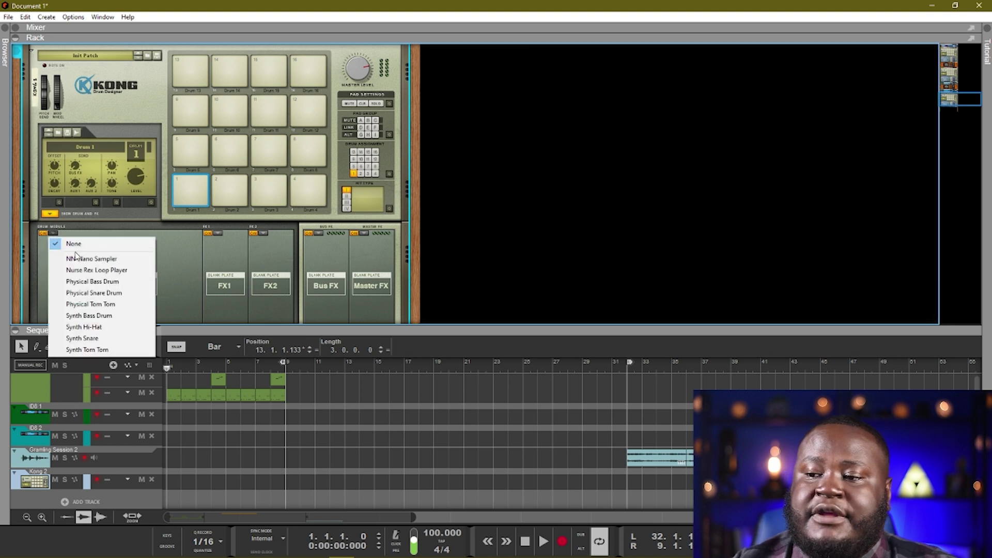
{"action": "left_click", "coordinate": [72, 257]}
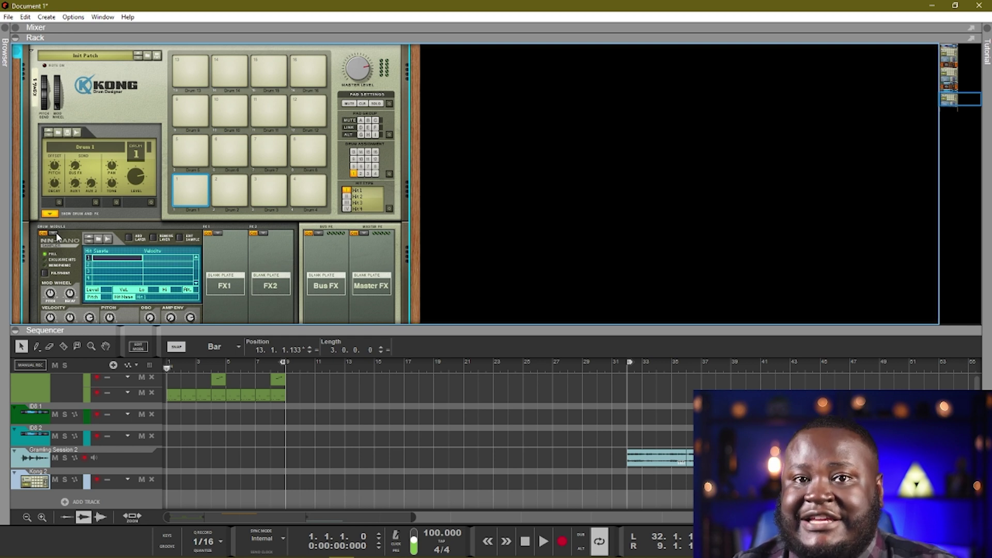
{"action": "left_click", "coordinate": [56, 231]}
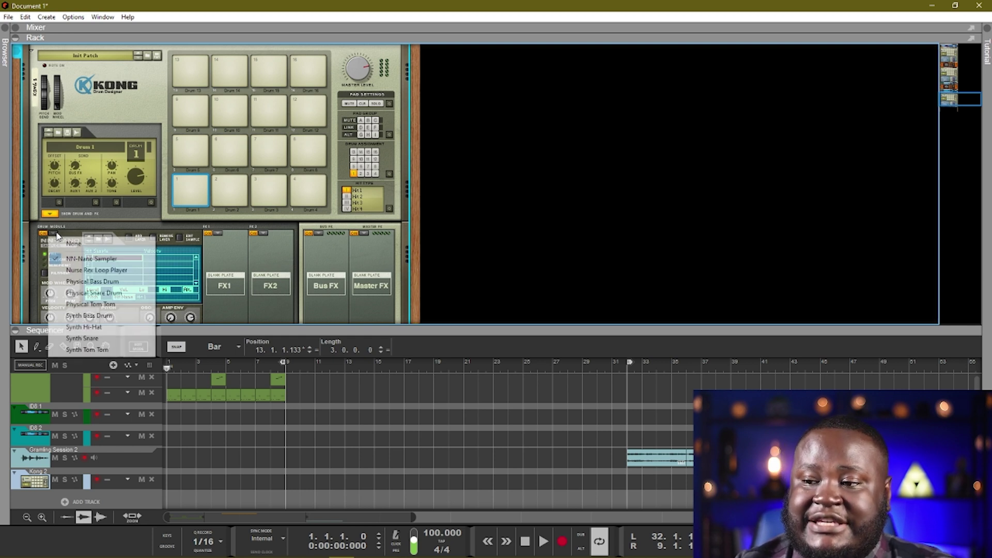
{"action": "left_click", "coordinate": [71, 266]}
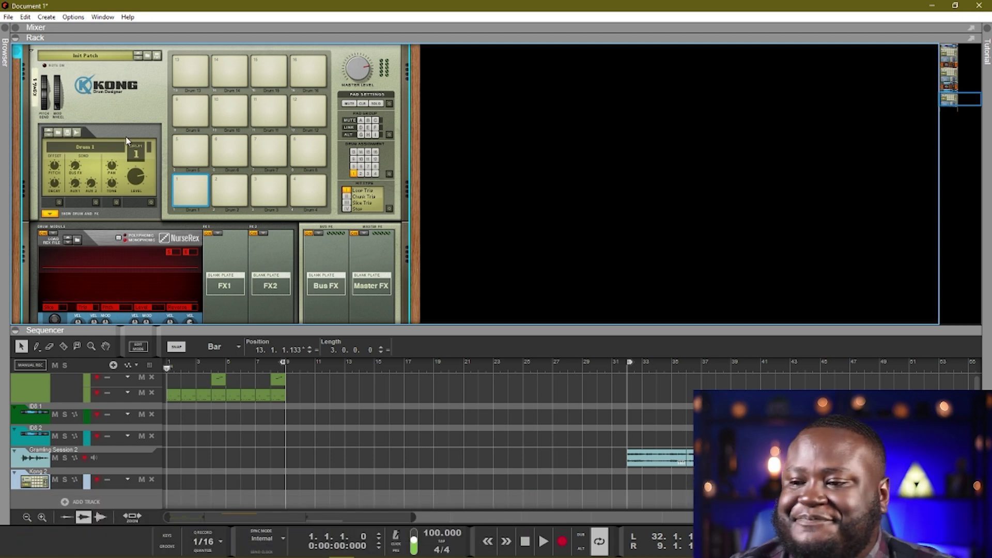
Switch Drum 1's drum module to Physical Bass Drum and audition it several times on pad 1.
{"action": "left_click", "coordinate": [53, 233]}
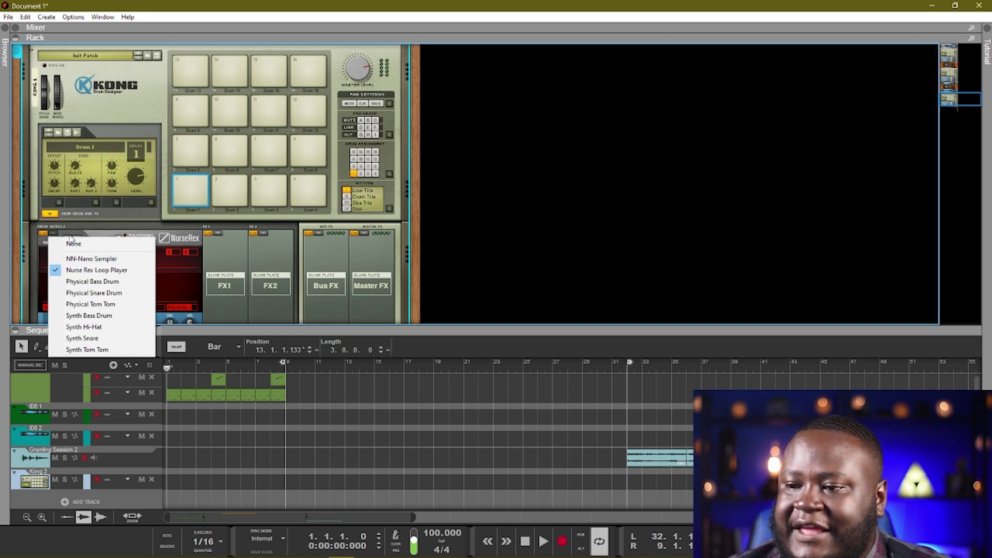
{"action": "left_click", "coordinate": [87, 283]}
{"action": "scroll", "coordinate": [112, 243], "scroll_direction": "down", "scroll_amount": 2}
{"action": "left_click", "coordinate": [192, 157]}
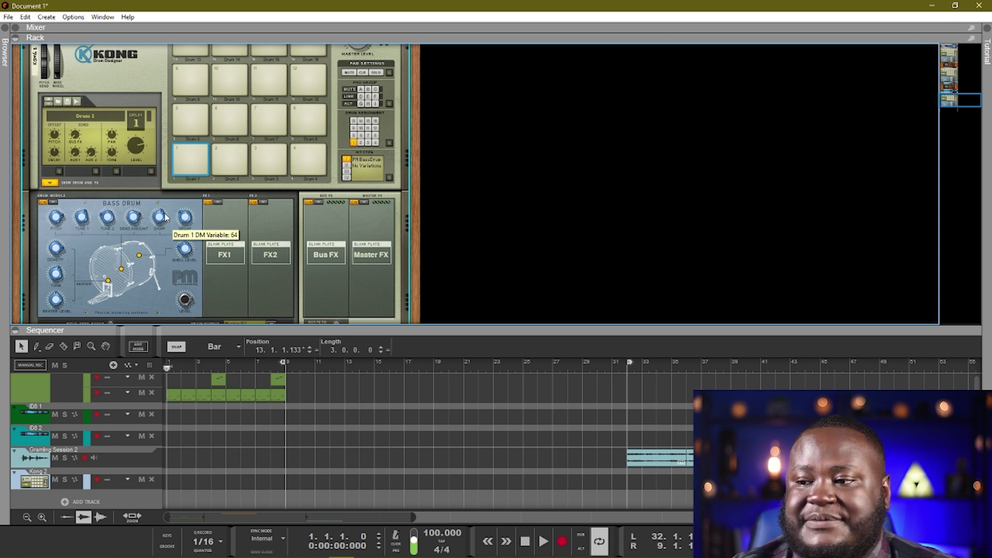
{"action": "left_click", "coordinate": [183, 157]}
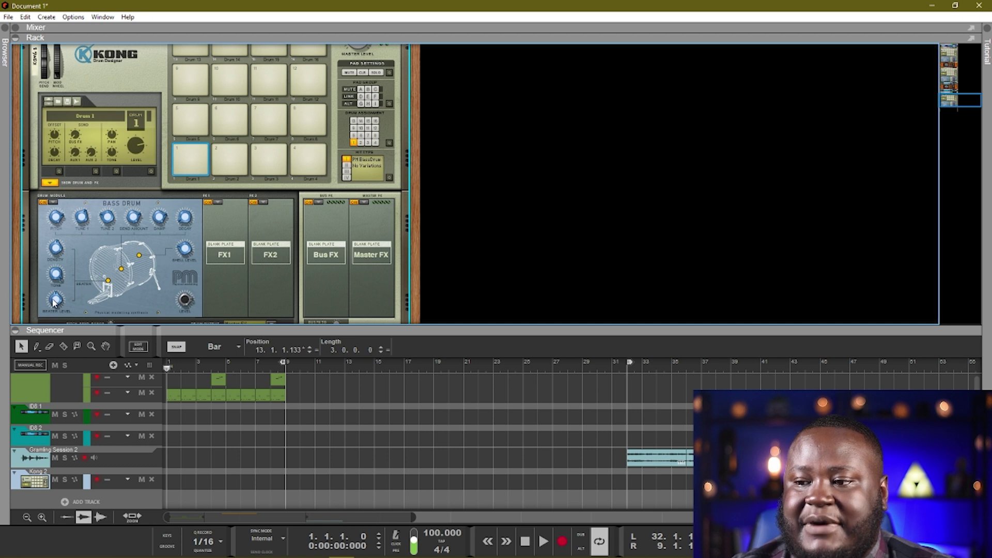
{"action": "left_click", "coordinate": [193, 156]}
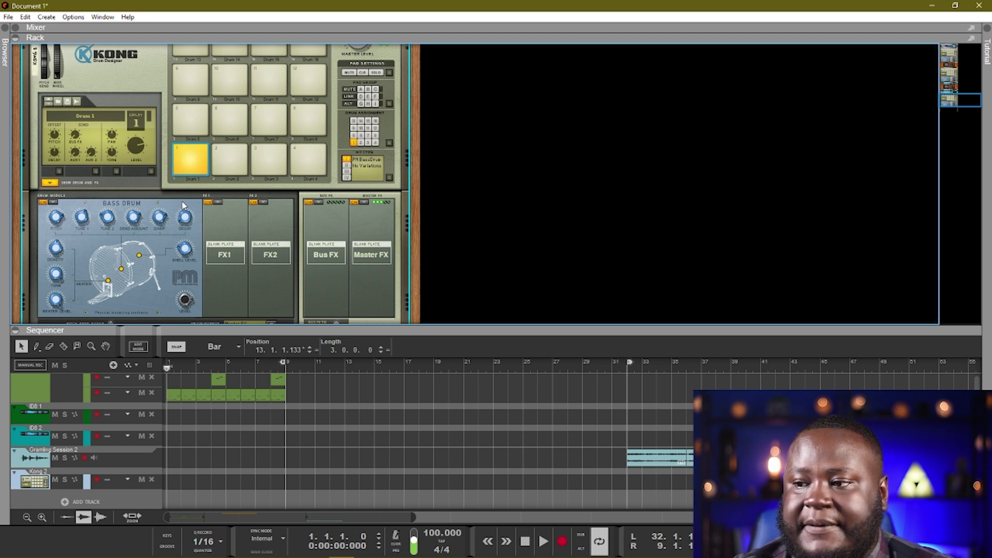
{"action": "left_click", "coordinate": [187, 158]}
{"action": "left_click", "coordinate": [179, 149]}
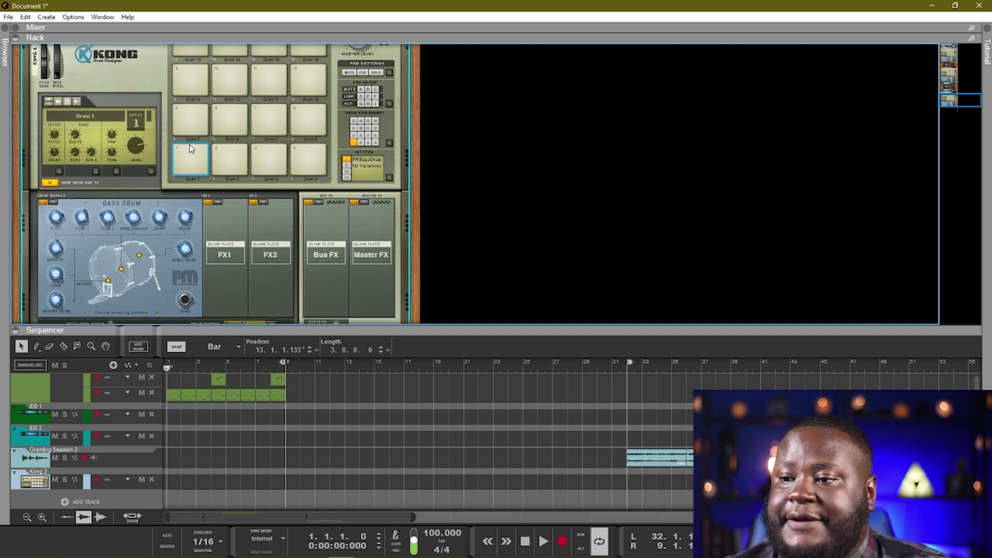
Change Drum 1's drum module to Physical Snare Drum and audition it on pad 1.
{"action": "left_click", "coordinate": [51, 205]}
{"action": "left_click", "coordinate": [87, 260]}
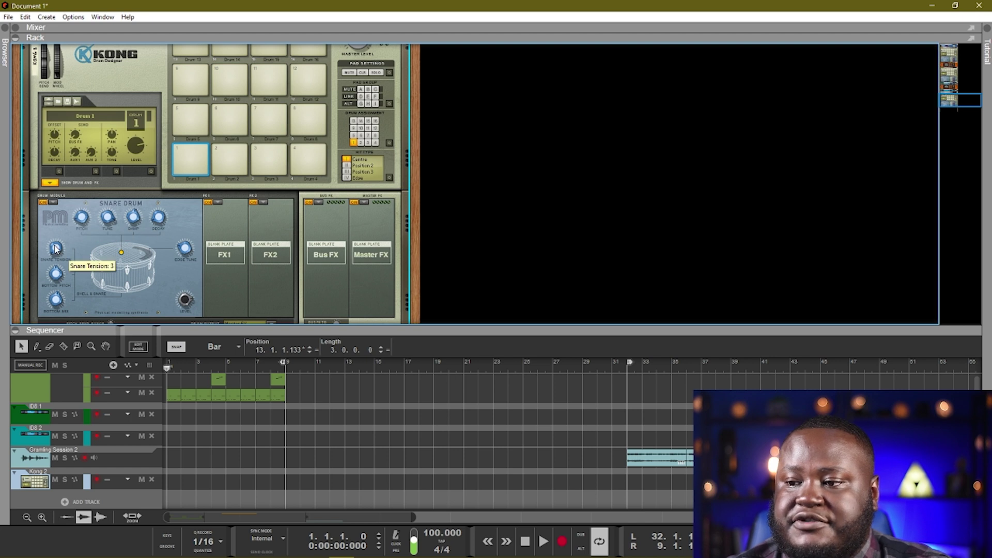
{"action": "left_click", "coordinate": [190, 153]}
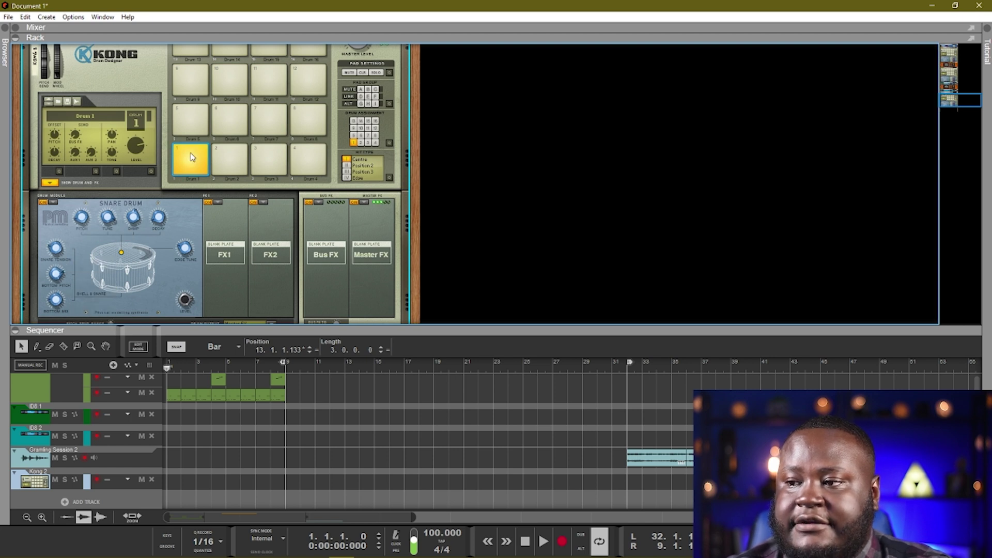
Change Drum 1's drum module to Physical Tom Tom and audition it, keeping the drum and FX section shown.
{"action": "left_click", "coordinate": [53, 202]}
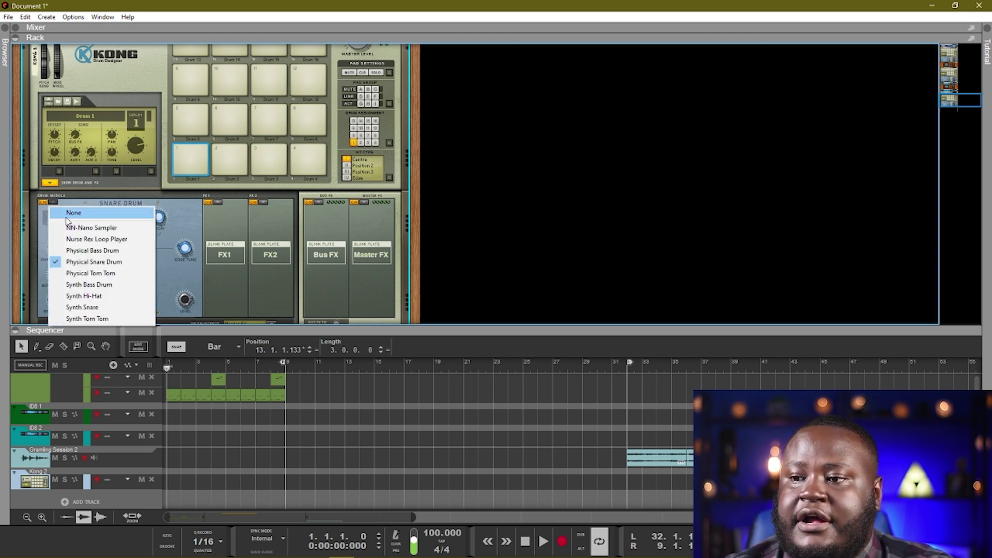
{"action": "left_click", "coordinate": [98, 274]}
{"action": "left_click", "coordinate": [190, 158]}
{"action": "left_click", "coordinate": [52, 179]}
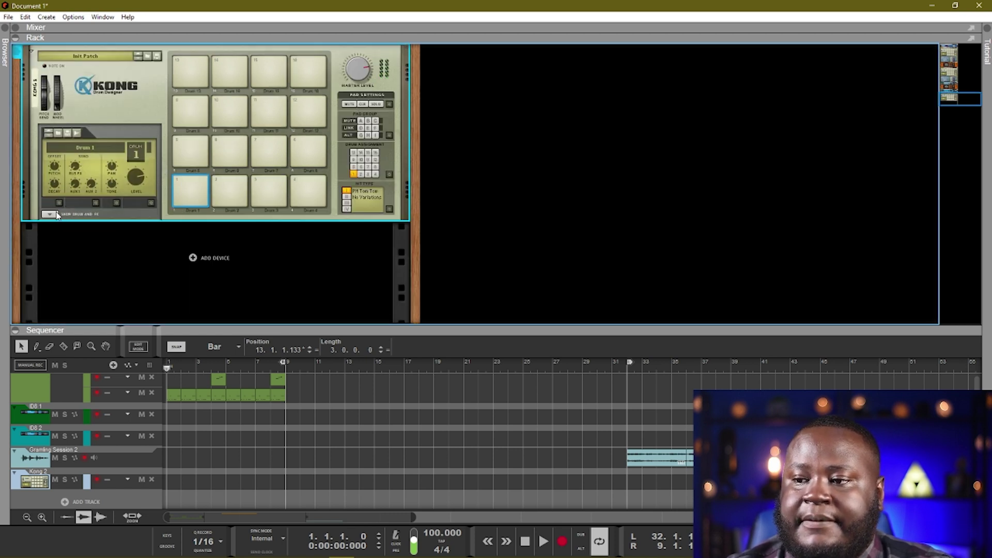
{"action": "left_click", "coordinate": [61, 216]}
Switch Drum 1's drum module to Synth Bass Drum, replace it with Synth Hi-Hat, and audition the hi-hat on pad 1.
{"action": "left_click", "coordinate": [56, 204]}
{"action": "left_click", "coordinate": [89, 283]}
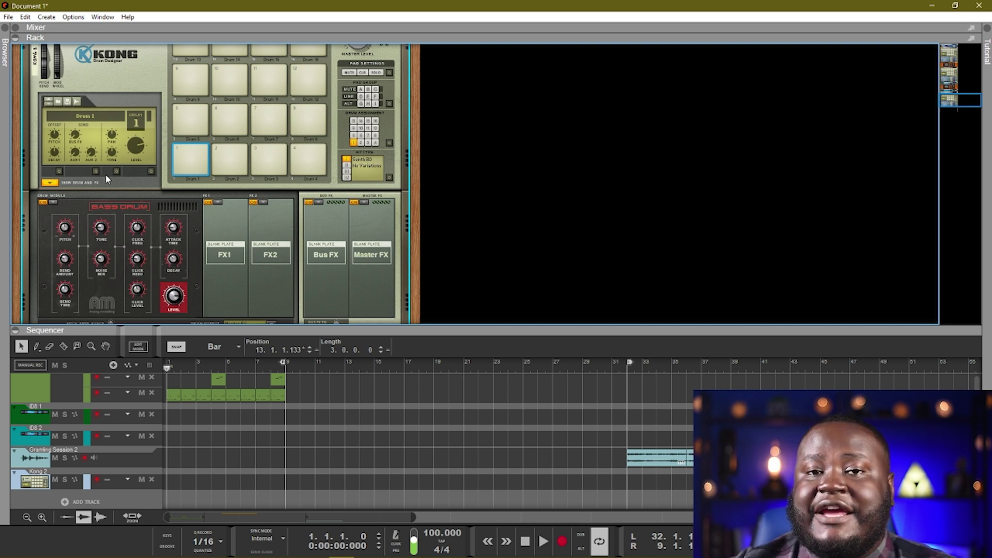
{"action": "left_click", "coordinate": [55, 200]}
{"action": "left_click", "coordinate": [75, 295]}
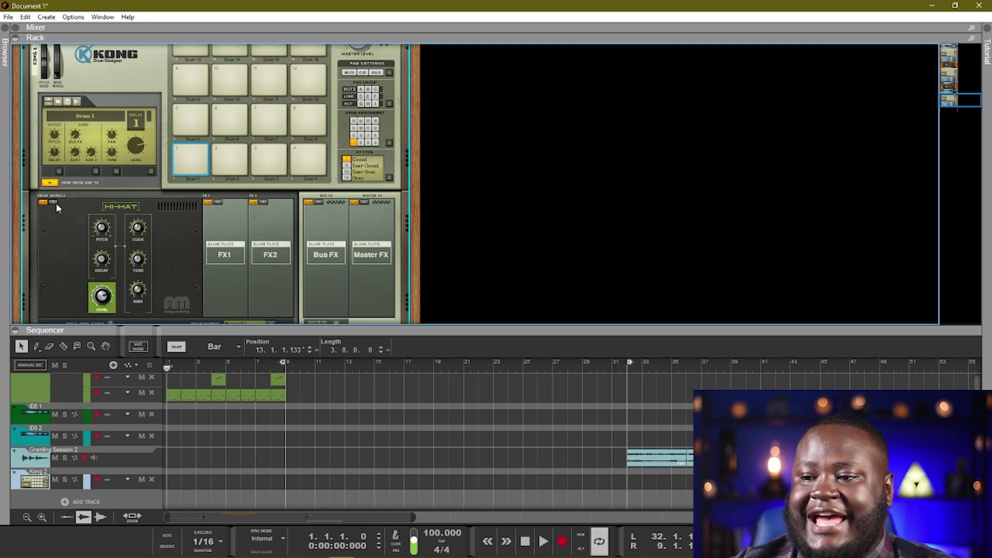
{"action": "left_click", "coordinate": [194, 152]}
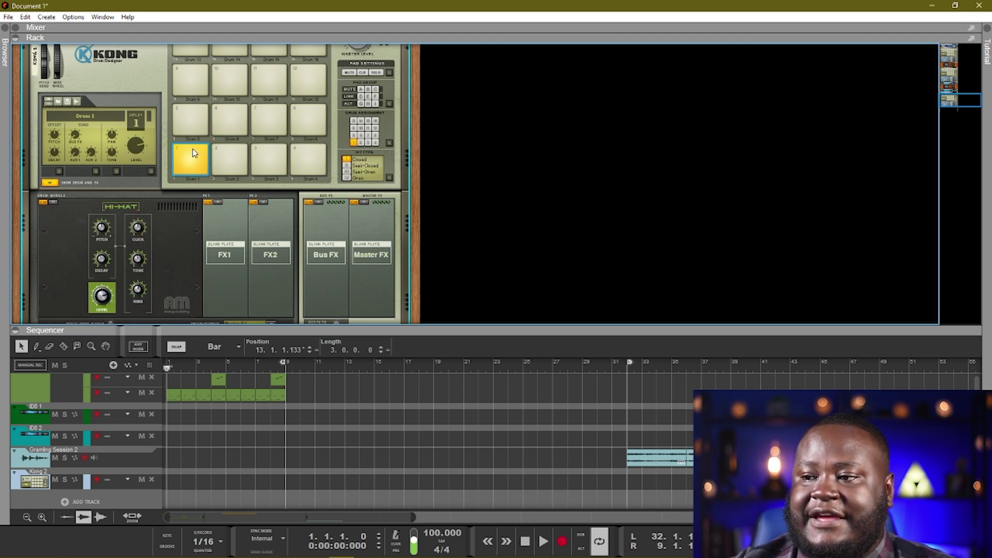
Change Drum 1's drum module to Synth Snare and audition it on pad 1.
{"action": "left_click", "coordinate": [54, 201]}
{"action": "left_click", "coordinate": [86, 305]}
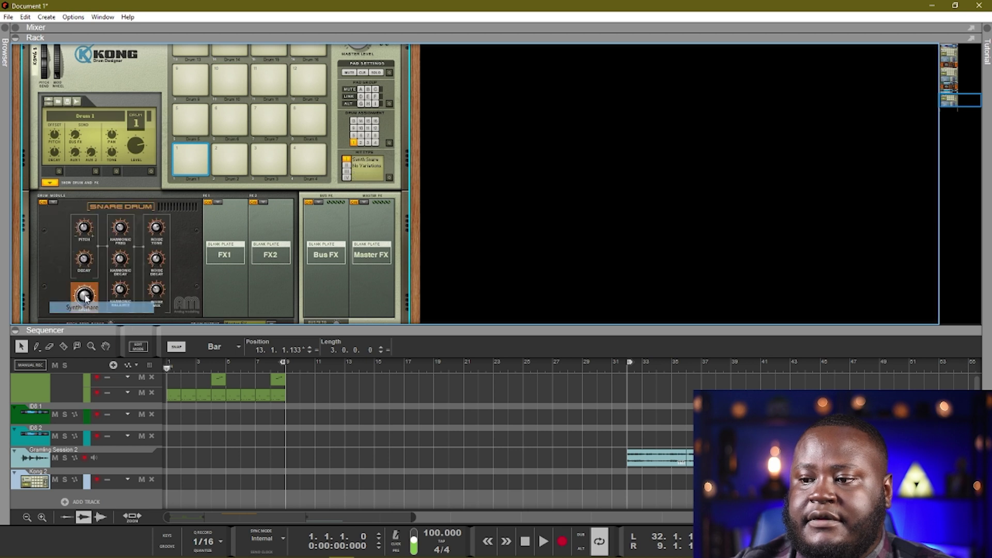
{"action": "left_click", "coordinate": [192, 151]}
Audition Synth Tom Tom as Drum 1's drum module and reset the module to None.
{"action": "left_click", "coordinate": [55, 203]}
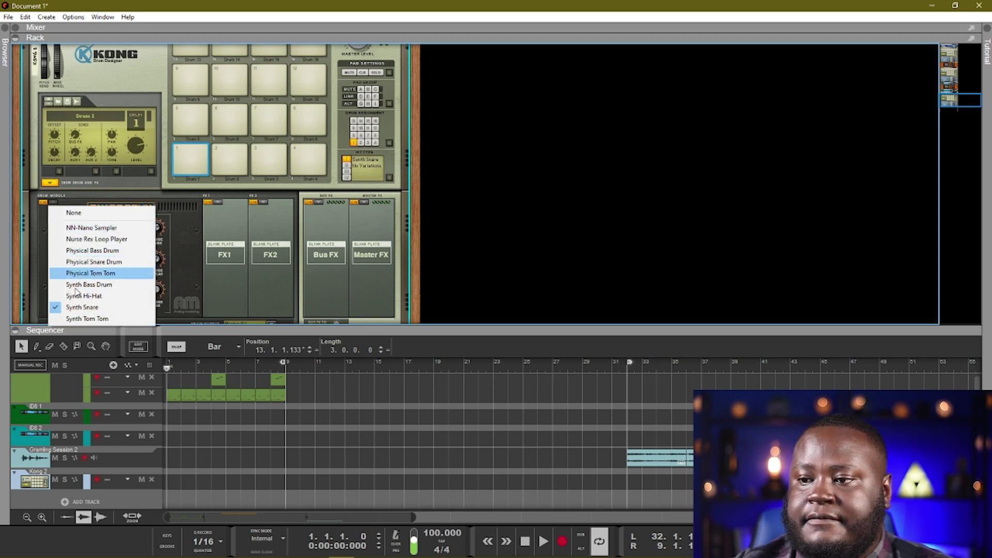
{"action": "left_click", "coordinate": [75, 319]}
{"action": "left_click", "coordinate": [191, 154]}
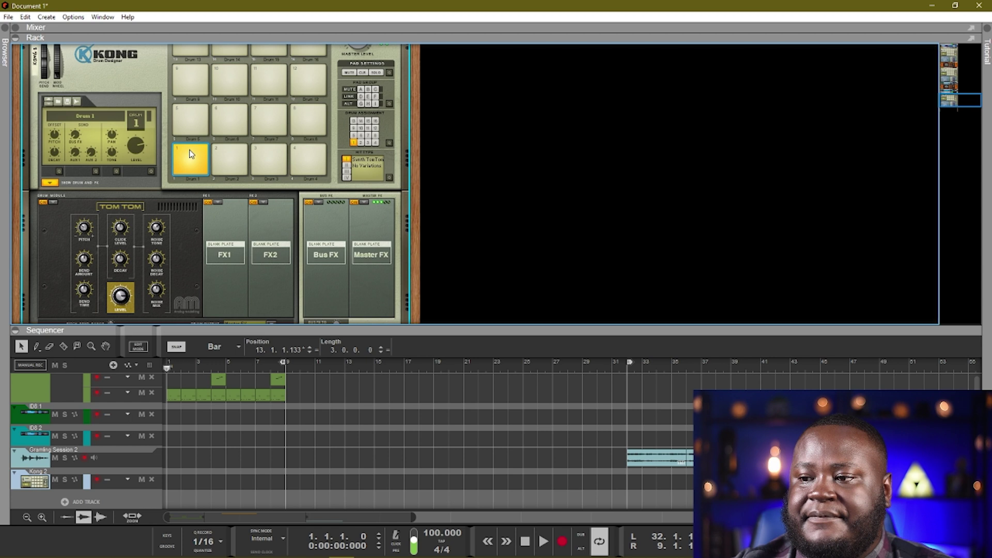
{"action": "left_click", "coordinate": [54, 202]}
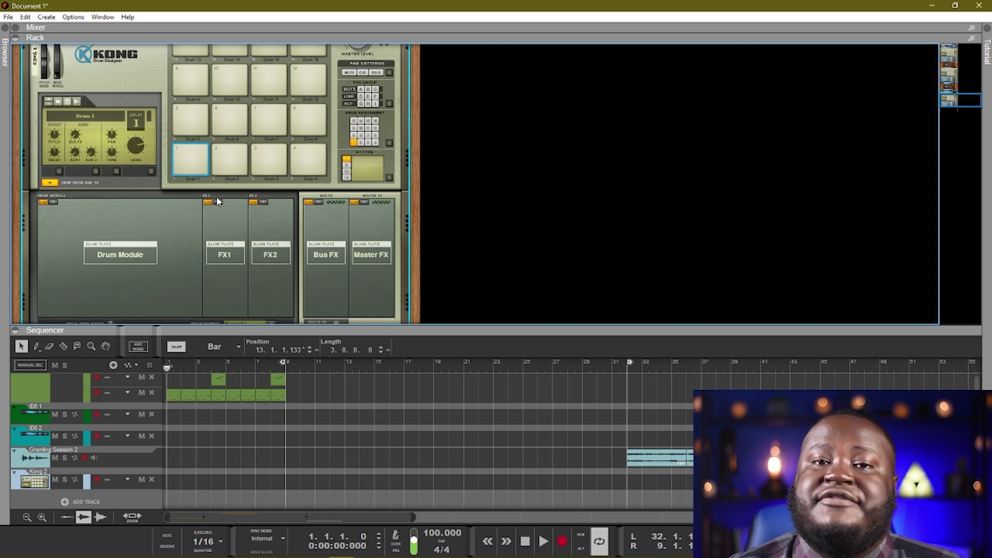
Load a Parametric EQ in Drum 1's FX1 slot and a Compressor in its FX2 slot.
{"action": "left_click", "coordinate": [218, 202]}
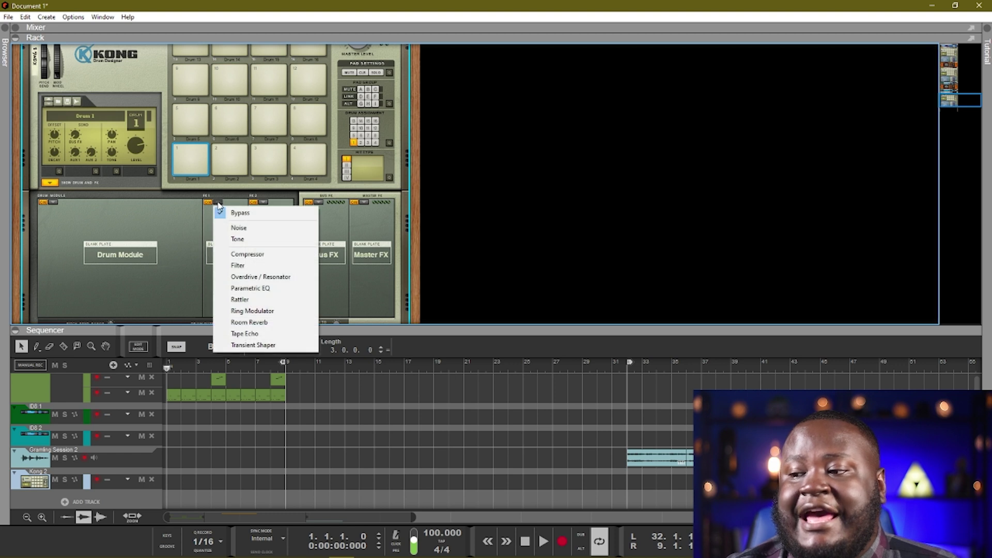
{"action": "left_click", "coordinate": [261, 288]}
{"action": "left_click", "coordinate": [263, 202]}
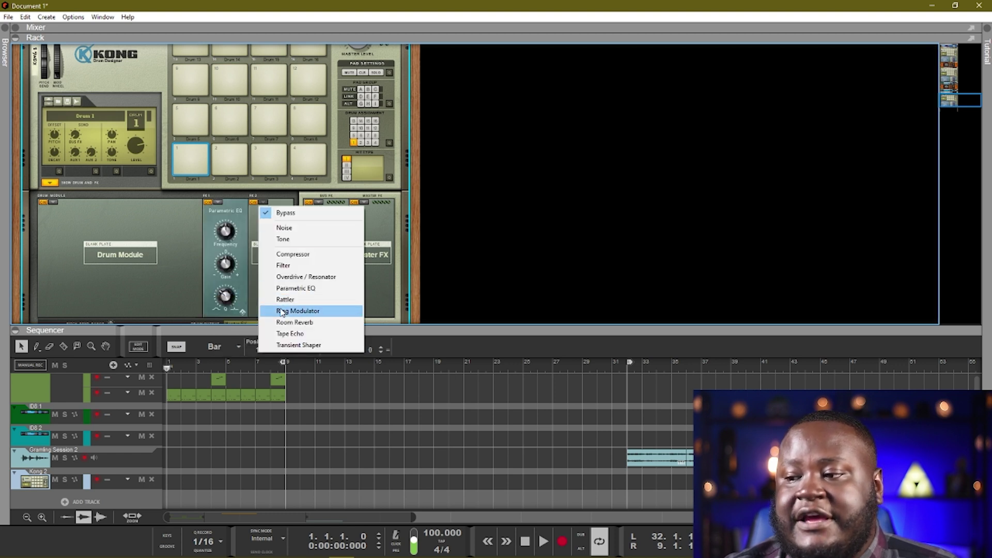
{"action": "left_click", "coordinate": [292, 255]}
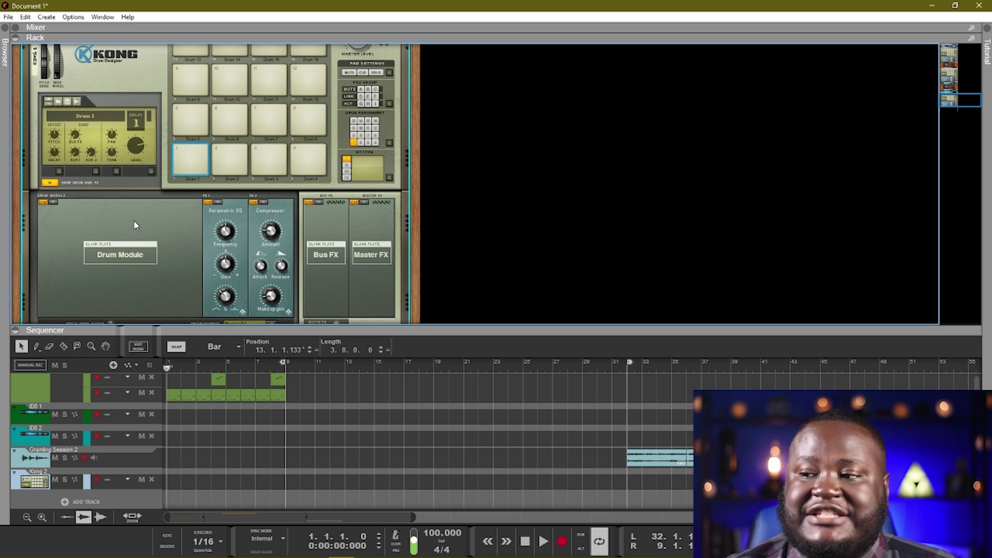
Load Room Reverb in Kong's Bus FX slot and a Compressor in its Master FX slot.
{"action": "left_click", "coordinate": [318, 202]}
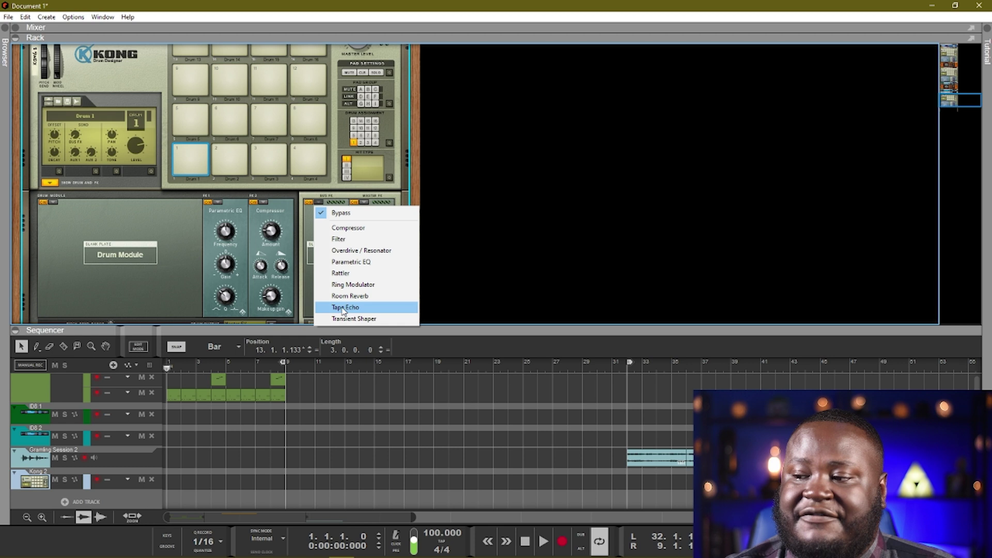
{"action": "left_click", "coordinate": [347, 296]}
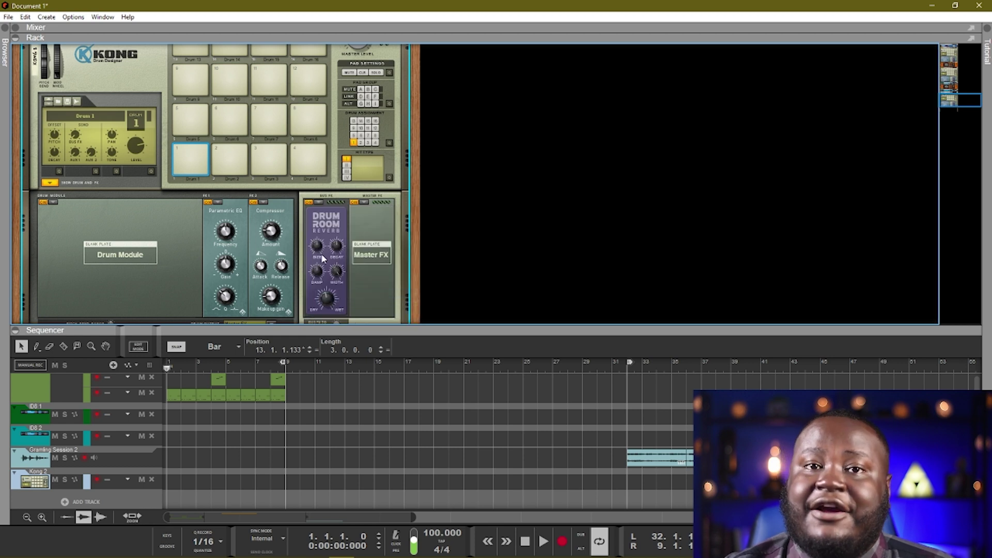
{"action": "left_click", "coordinate": [365, 203]}
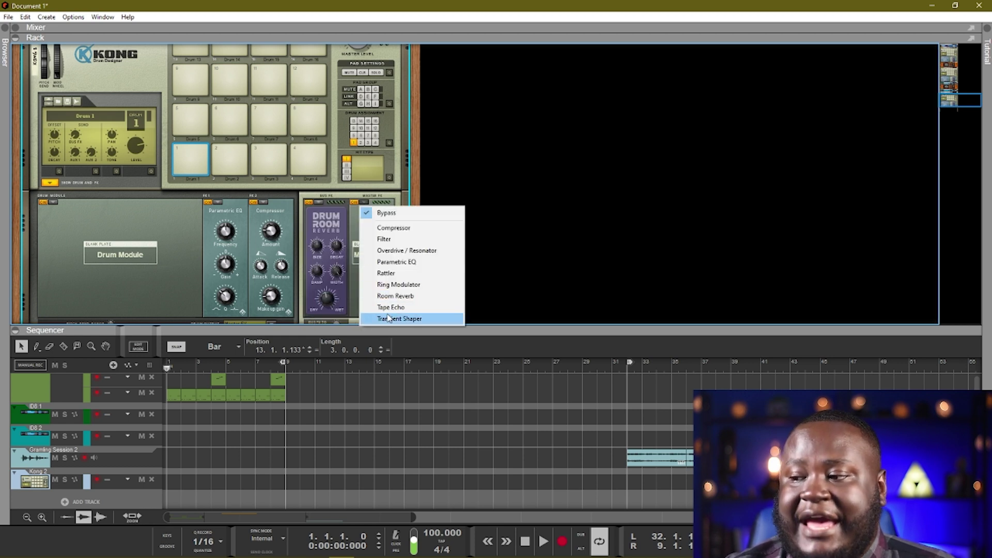
{"action": "left_click", "coordinate": [397, 228]}
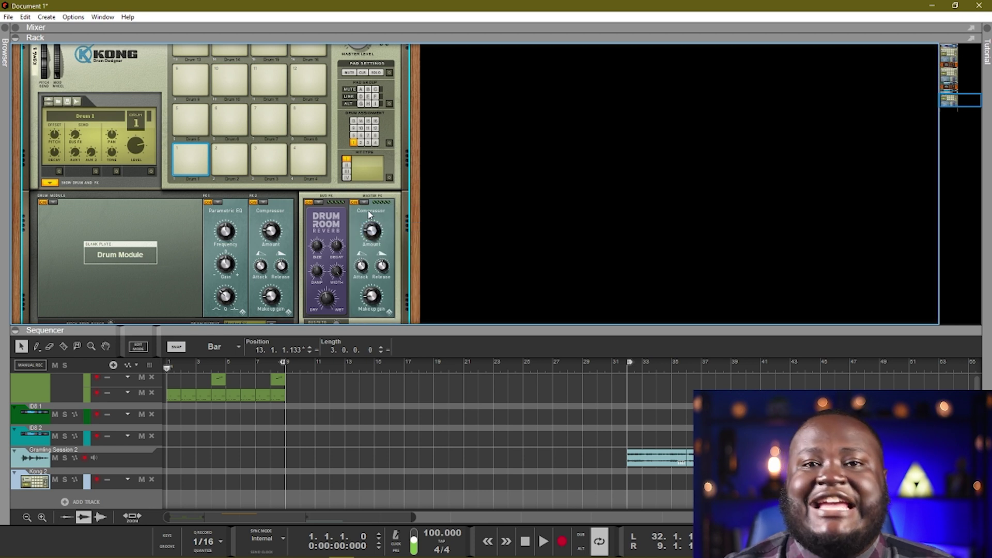
Flip the rack to examine Kong's rear connections and signal routing, and return to the front panel.
{"action": "scroll", "coordinate": [324, 222], "scroll_direction": "down", "scroll_amount": 1}
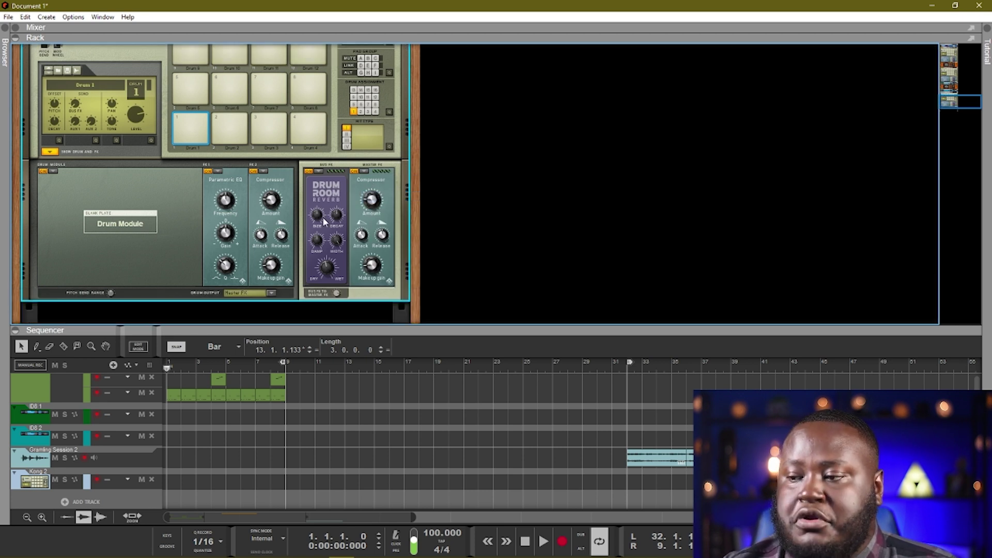
{"action": "key", "text": "Tab"}
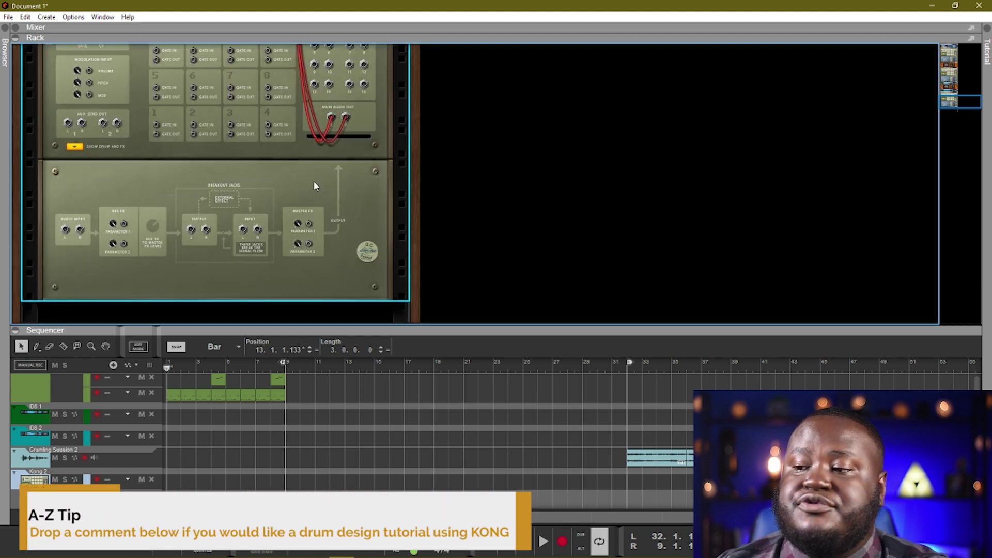
{"action": "key", "text": "Tab"}
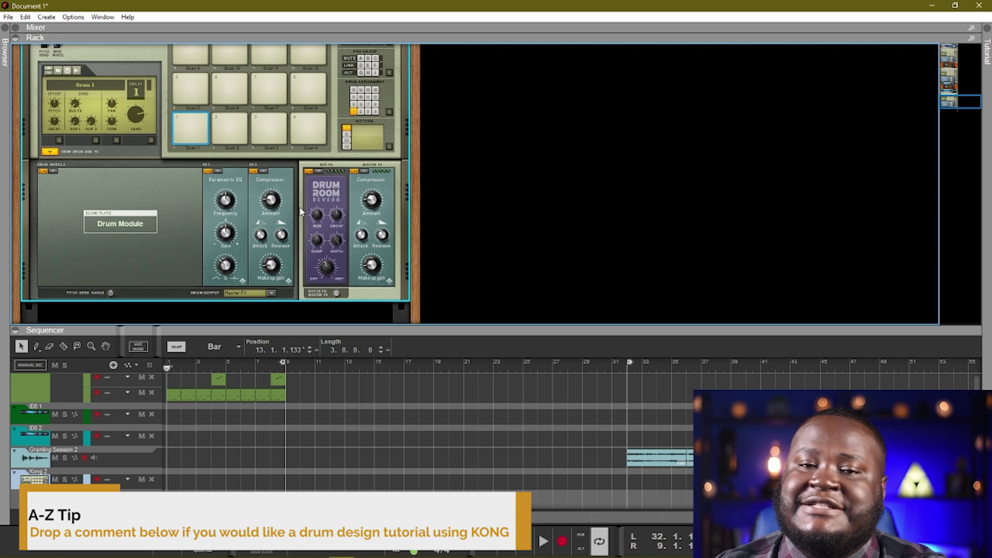
{"action": "scroll", "coordinate": [287, 214], "scroll_direction": "up", "scroll_amount": 4}
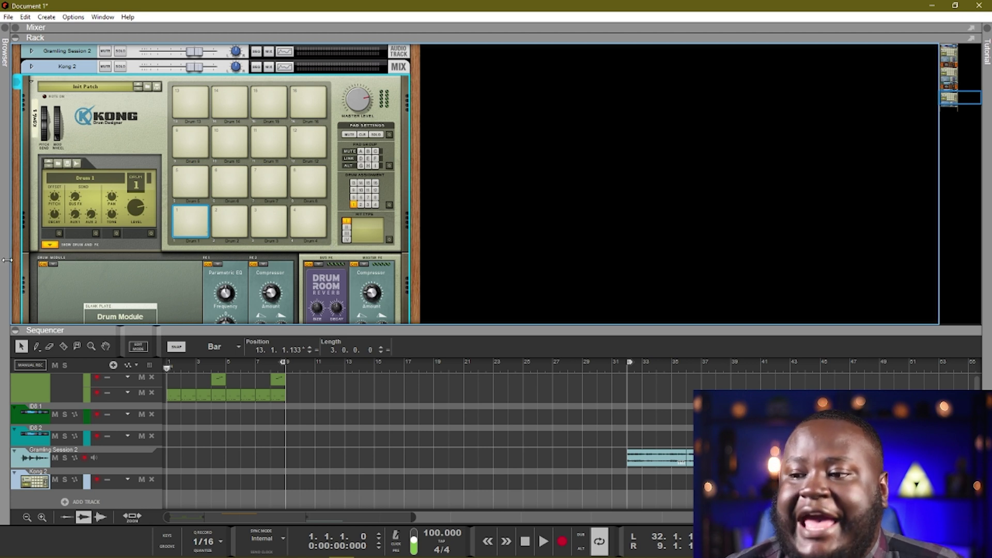
Hide Kong's drum and FX section and step through the pads from Drum 1 to Drum 16.
{"action": "left_click", "coordinate": [61, 244]}
{"action": "left_click", "coordinate": [189, 220]}
{"action": "left_click", "coordinate": [228, 220]}
{"action": "left_click", "coordinate": [268, 220]}
{"action": "left_click", "coordinate": [319, 217]}
{"action": "left_click", "coordinate": [199, 221]}
{"action": "left_click", "coordinate": [230, 221]}
{"action": "left_click", "coordinate": [275, 213]}
{"action": "left_click", "coordinate": [309, 221]}
{"action": "left_click", "coordinate": [205, 179]}
{"action": "left_click", "coordinate": [230, 180]}
{"action": "left_click", "coordinate": [269, 181]}
{"action": "left_click", "coordinate": [308, 181]}
{"action": "left_click", "coordinate": [192, 140]}
{"action": "left_click", "coordinate": [246, 138]}
{"action": "left_click", "coordinate": [599, 248]}
{"action": "left_click", "coordinate": [697, 253]}
{"action": "left_click", "coordinate": [414, 150]}
{"action": "left_click", "coordinate": [538, 145]}
{"action": "left_click", "coordinate": [572, 132]}
{"action": "left_click", "coordinate": [676, 130]}
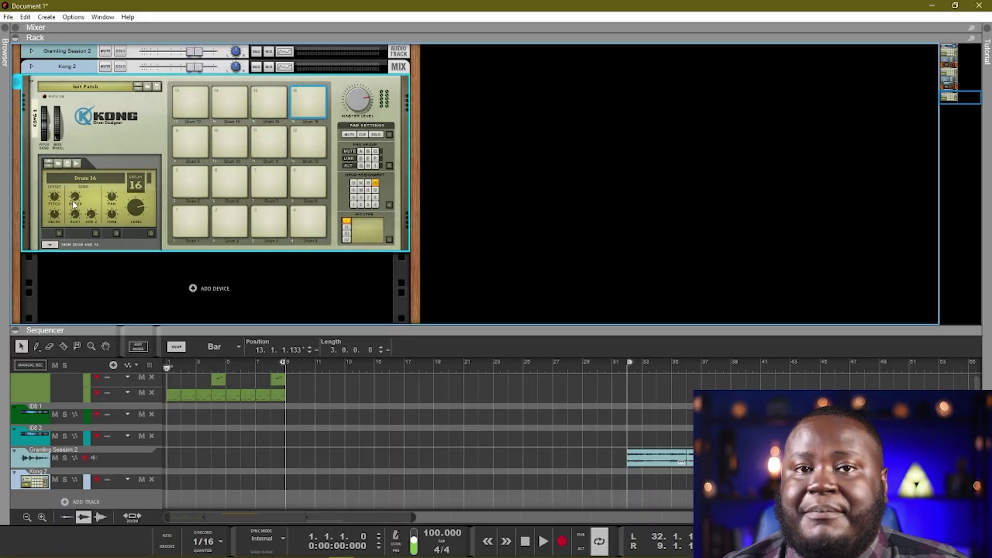
Set the drum assignment of pads 2, 3, 4 and 5 to Drum 1, like pad 1.
{"action": "left_click", "coordinate": [191, 222]}
{"action": "left_click", "coordinate": [230, 221]}
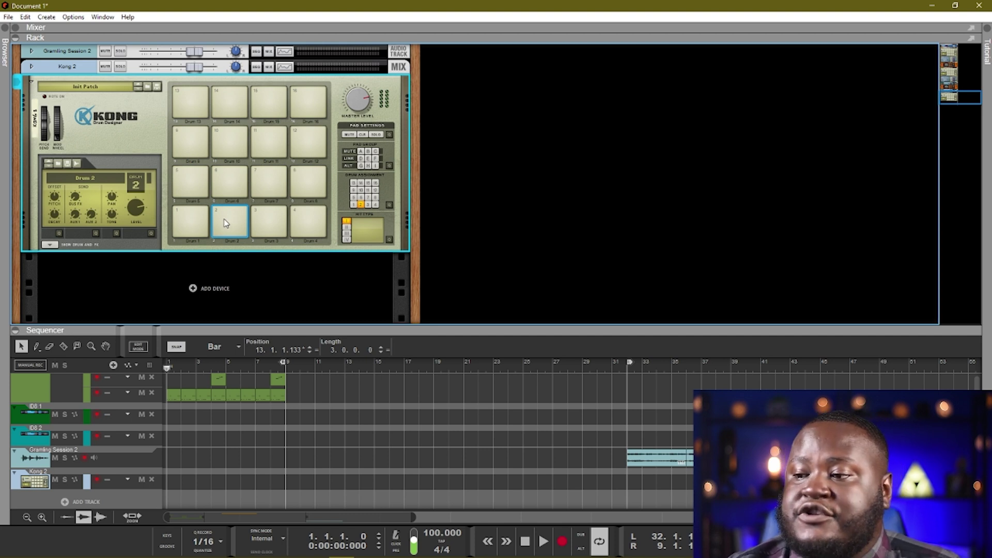
{"action": "left_click", "coordinate": [353, 205]}
{"action": "left_click", "coordinate": [268, 223]}
{"action": "left_click", "coordinate": [354, 204]}
{"action": "left_click", "coordinate": [320, 216]}
{"action": "left_click", "coordinate": [353, 205]}
{"action": "left_click", "coordinate": [195, 172]}
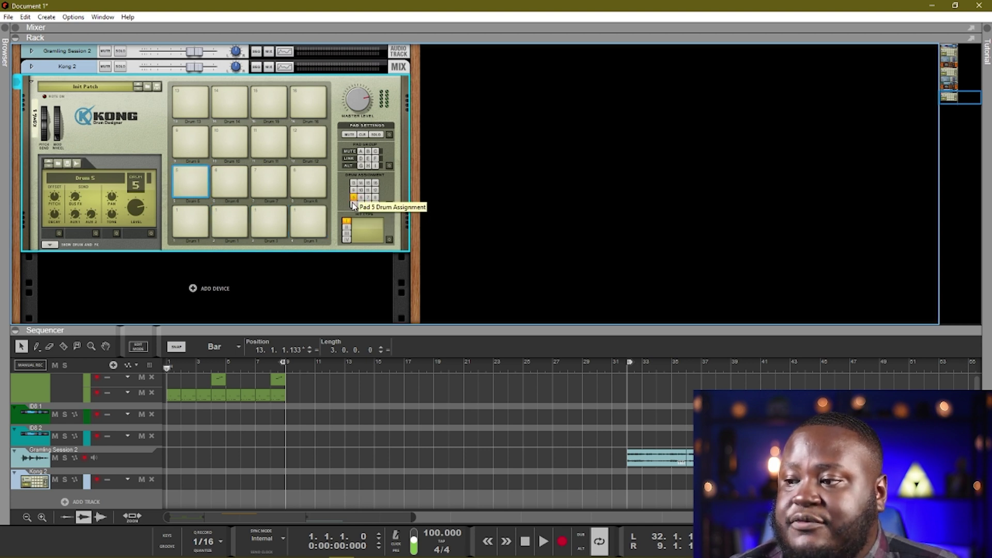
{"action": "left_click", "coordinate": [354, 204]}
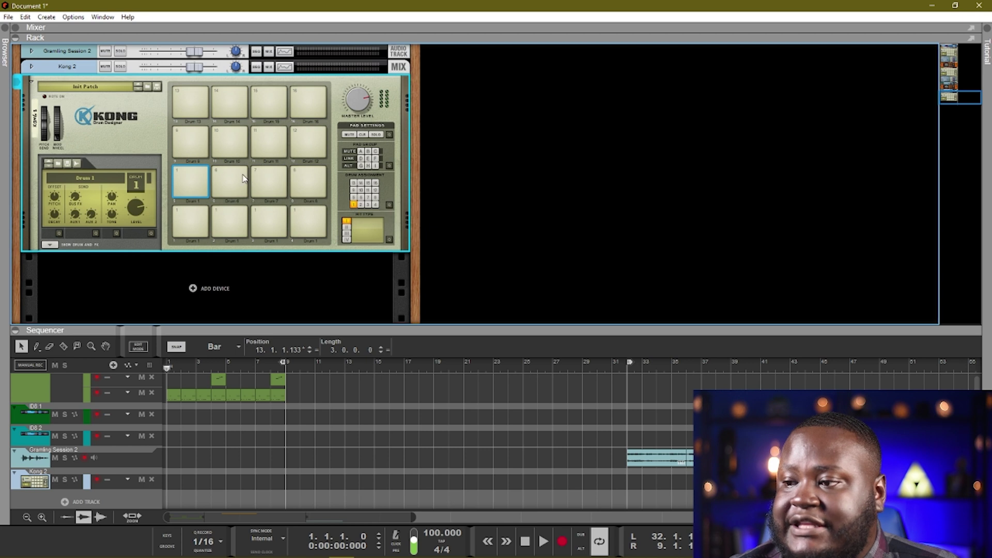
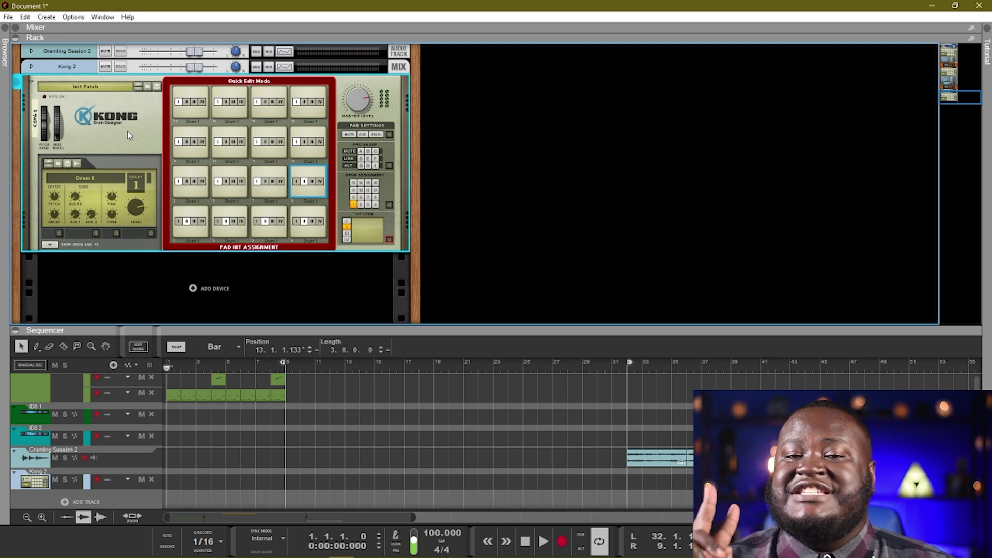
In pad hit assignment quick edit, set pads 5 to 7 and 9 to 15 to hit type II and pad 16 to hit type IV.
{"action": "left_click", "coordinate": [266, 183]}
{"action": "left_click", "coordinate": [230, 184]}
{"action": "left_click", "coordinate": [192, 185]}
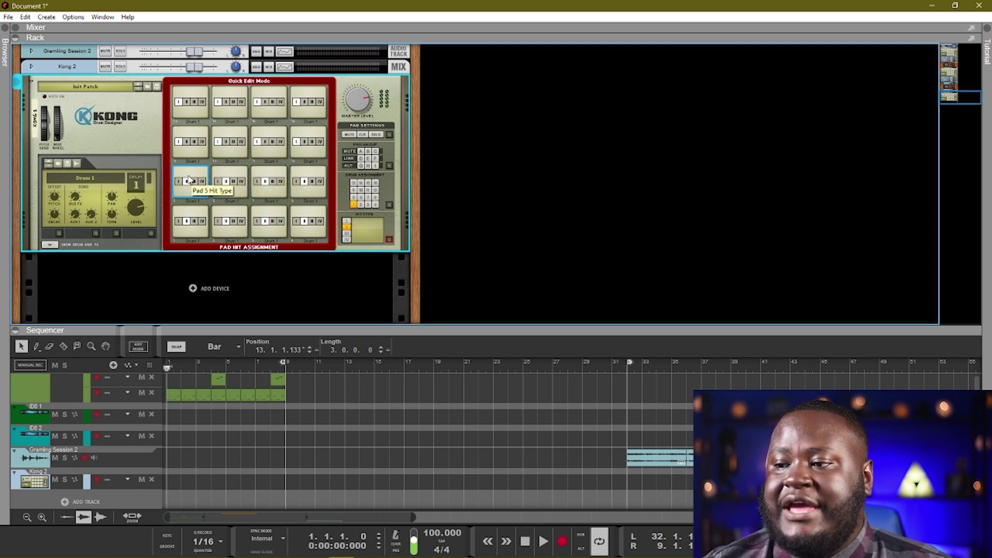
{"action": "left_click", "coordinate": [190, 148]}
{"action": "left_click", "coordinate": [229, 145]}
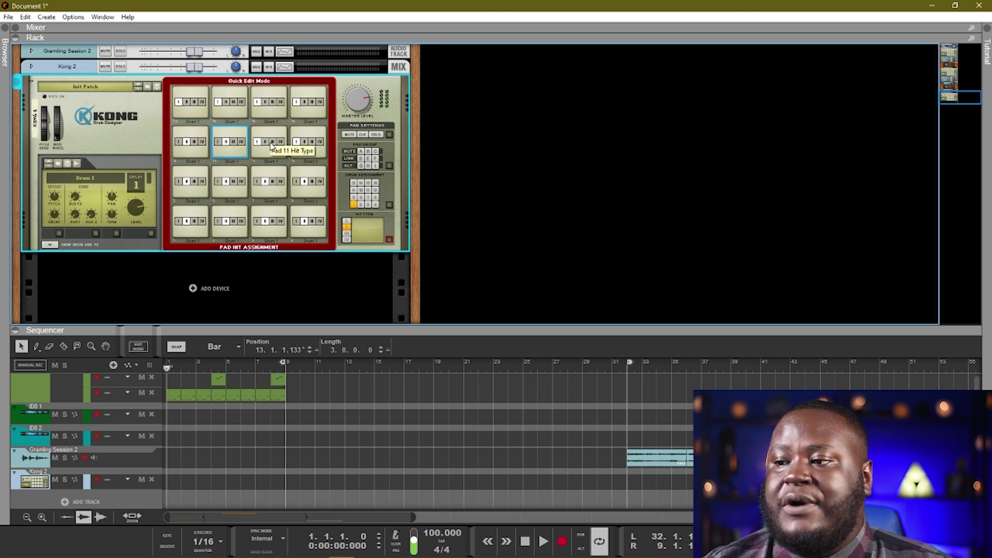
{"action": "left_click", "coordinate": [268, 146]}
{"action": "left_click", "coordinate": [304, 145]}
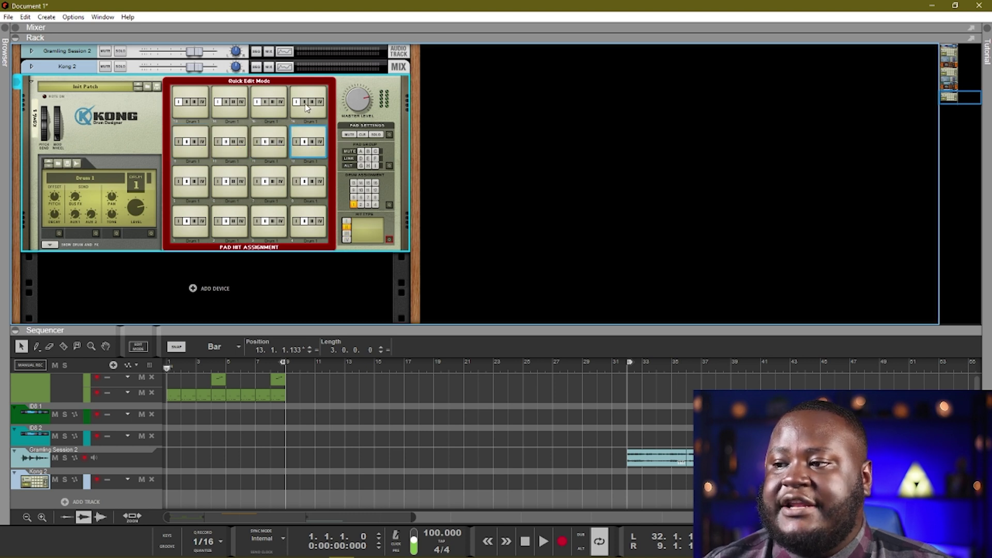
{"action": "left_click", "coordinate": [272, 103]}
{"action": "left_click", "coordinate": [230, 103]}
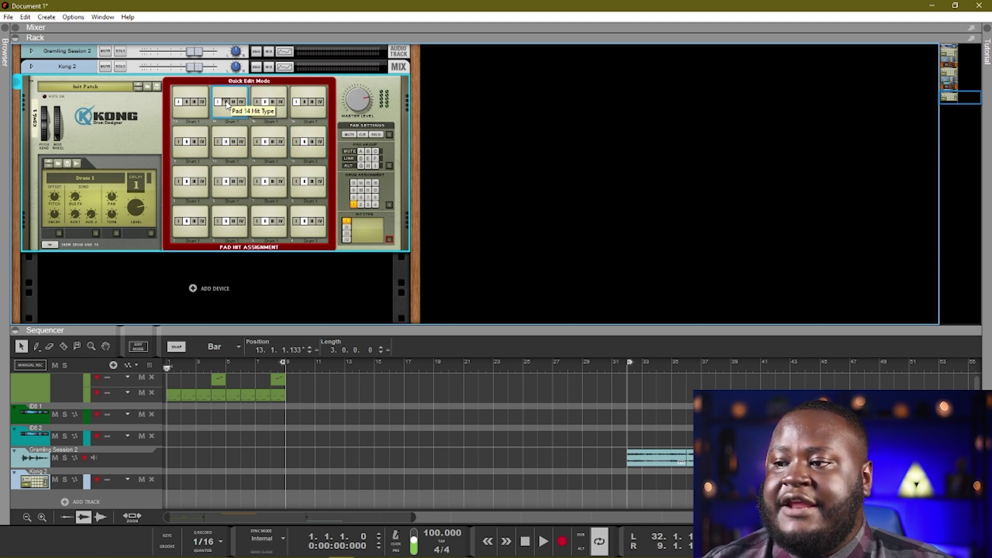
{"action": "left_click", "coordinate": [191, 103]}
{"action": "left_click", "coordinate": [320, 102]}
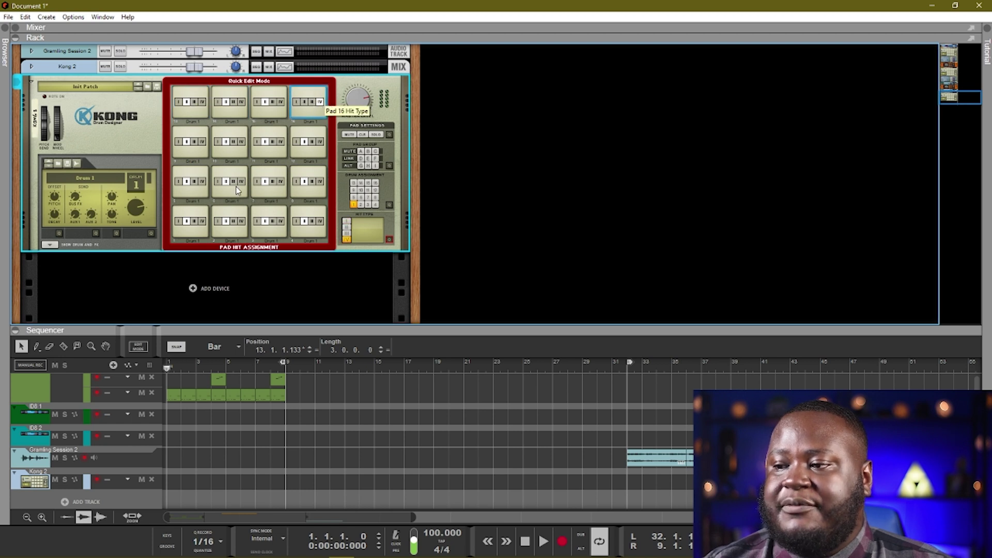
{"action": "left_click", "coordinate": [389, 241]}
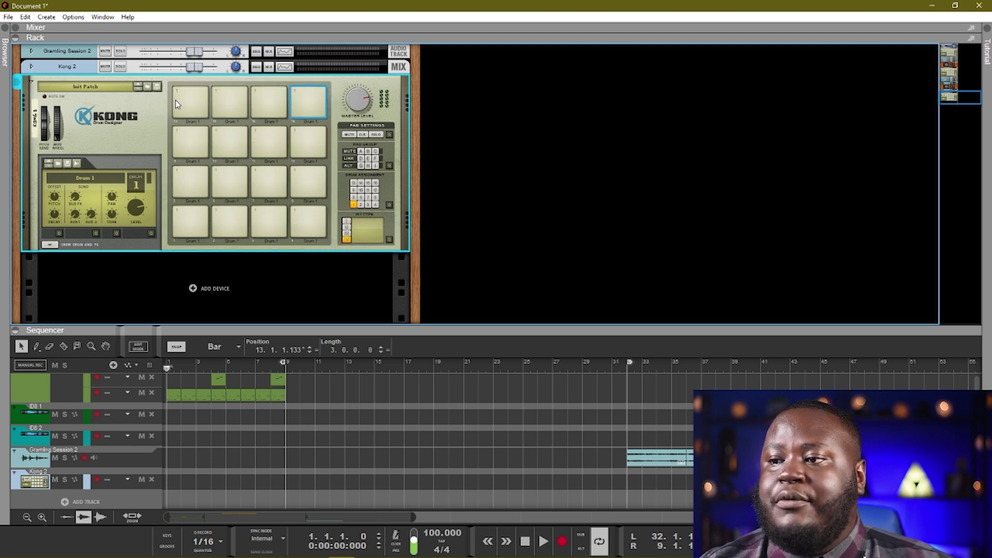
Save the Kong patch as "Kong MPC SAMPLE Player" in the FILES folder.
{"action": "left_click", "coordinate": [160, 90]}
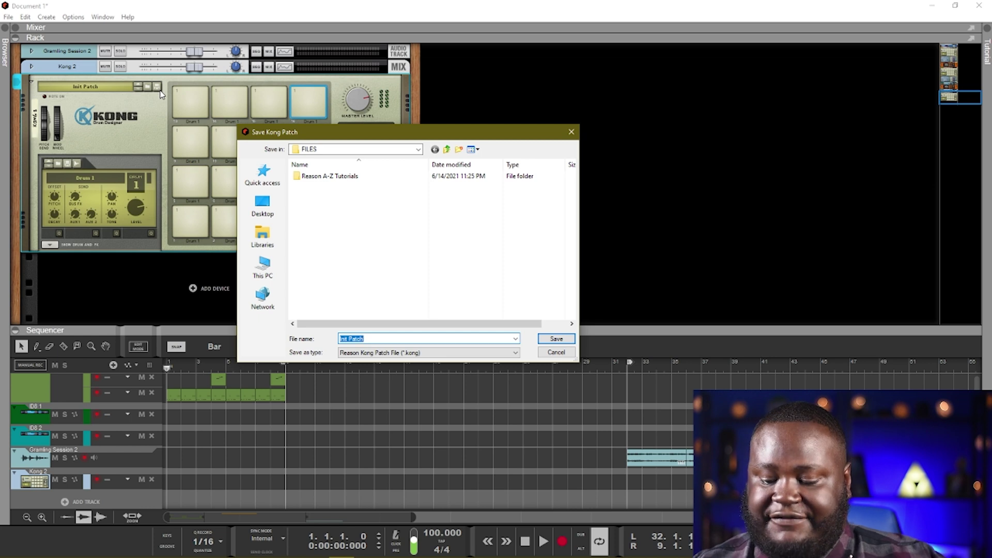
{"action": "type", "text": "Kong MPC SAMPLE"}
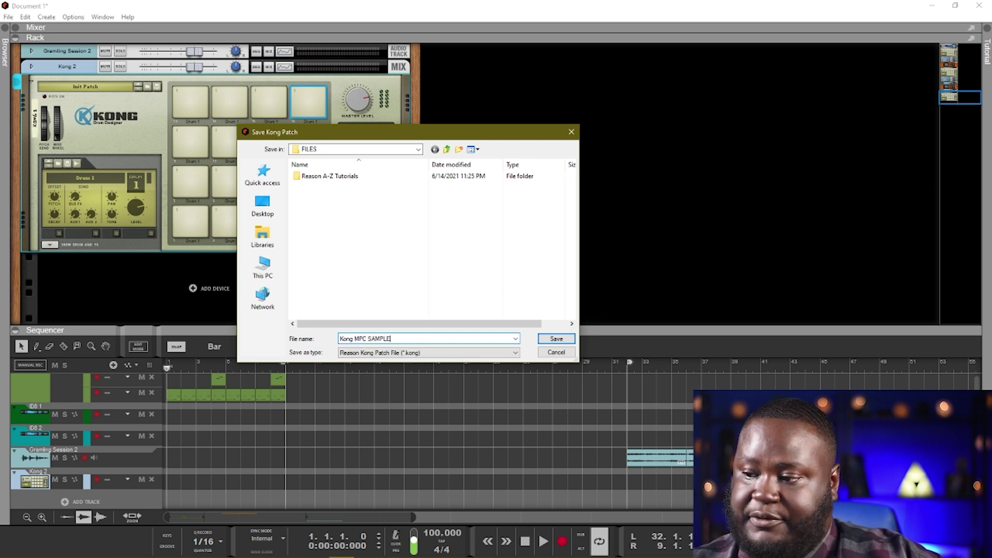
{"action": "type", "text": " Player"}
{"action": "key", "text": "Return"}
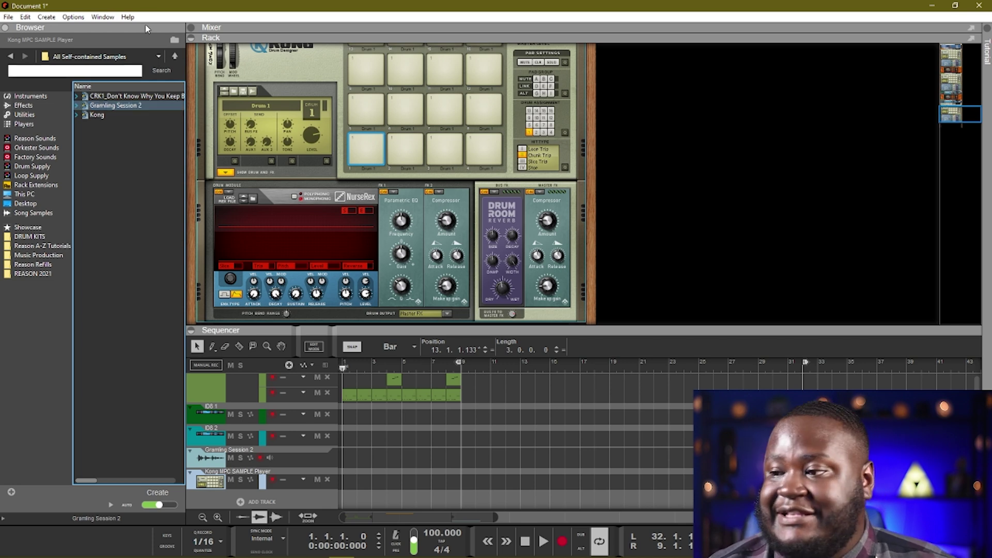
Load the self-contained sample Gramling Session 2 onto Kong's pad 1 and record-enable the Kong MPC SAMPLE Player track.
{"action": "left_click_drag", "start_coordinate": [108, 109], "coordinate": [364, 147]}
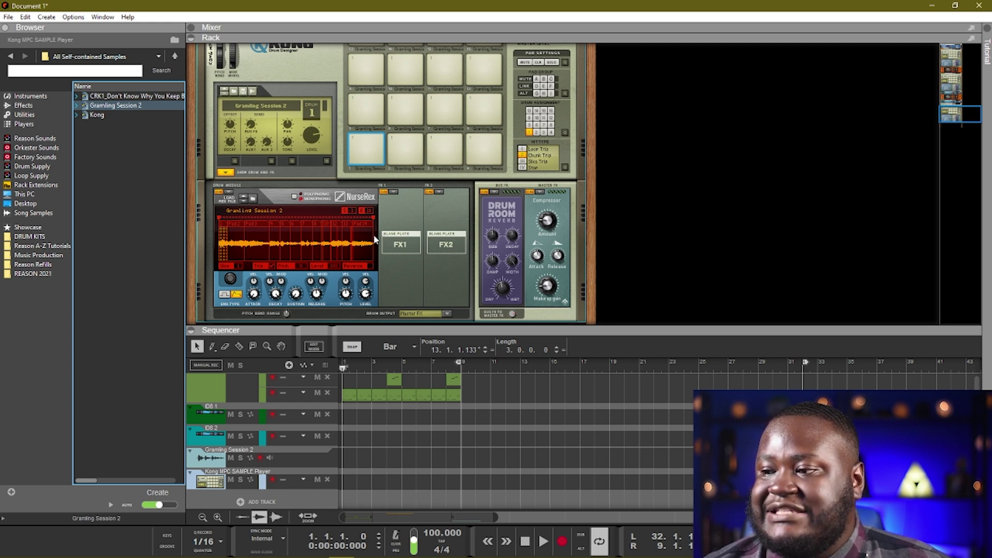
{"action": "scroll", "coordinate": [384, 106], "scroll_direction": "up", "scroll_amount": 2}
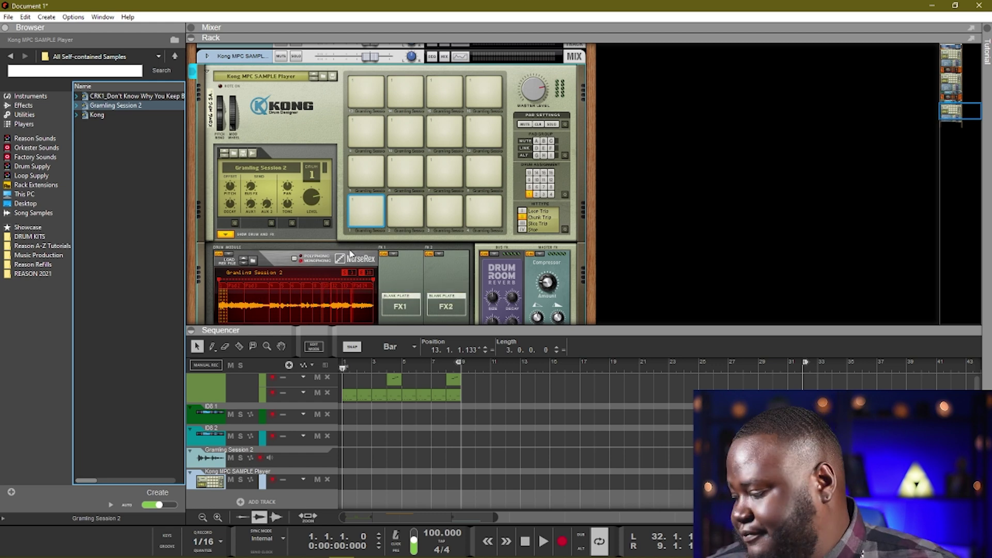
{"action": "left_click", "coordinate": [273, 478]}
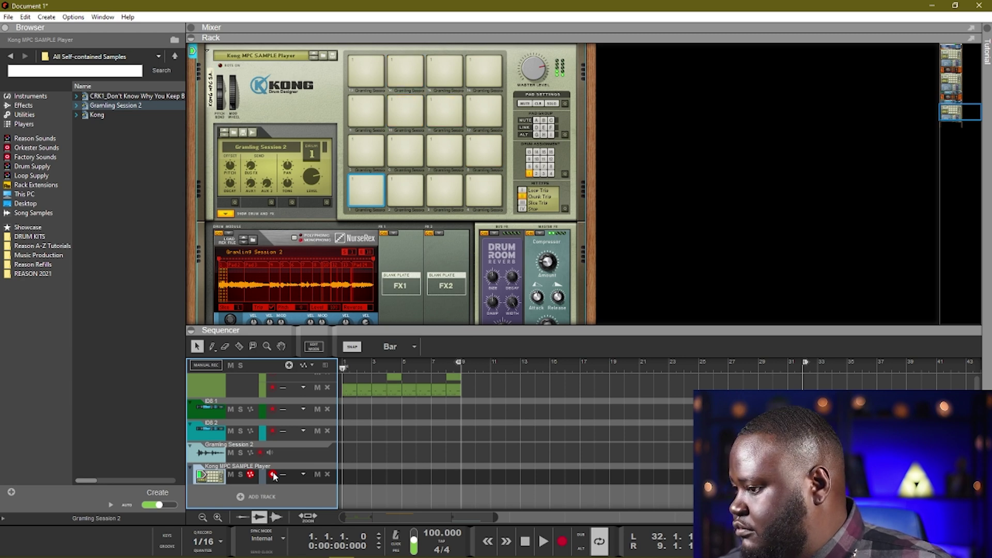
Load Room Reverb in Drum 1's FX1 slot and Tape Echo in its FX2 slot.
{"action": "scroll", "coordinate": [310, 292], "scroll_direction": "down", "scroll_amount": 1}
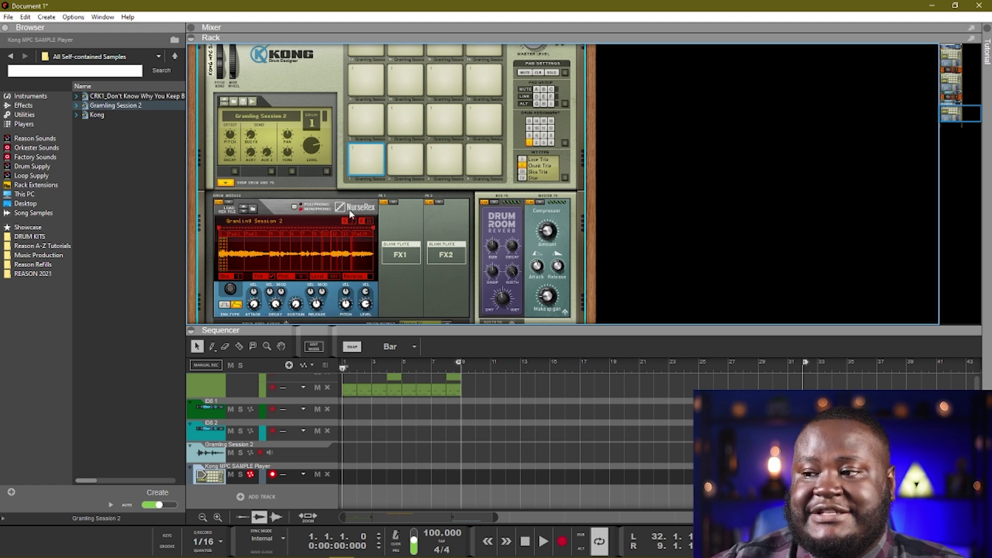
{"action": "scroll", "coordinate": [260, 135], "scroll_direction": "up", "scroll_amount": 3}
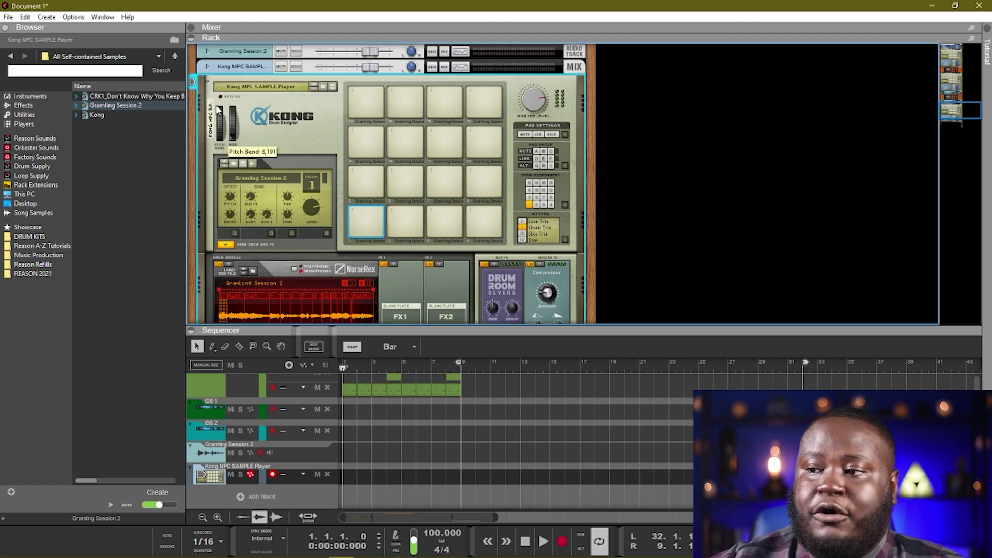
{"action": "scroll", "coordinate": [236, 129], "scroll_direction": "down", "scroll_amount": 1}
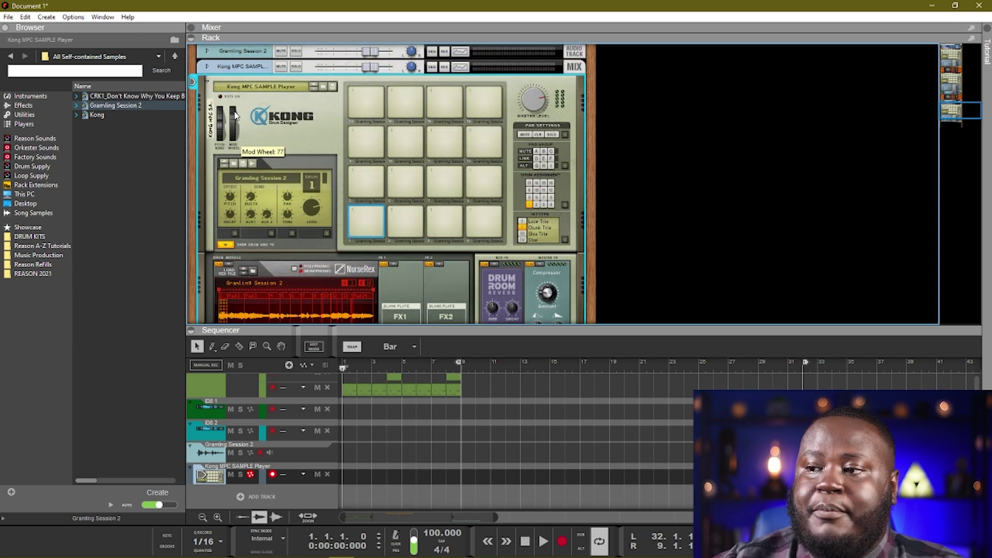
{"action": "scroll", "coordinate": [302, 221], "scroll_direction": "down", "scroll_amount": 4}
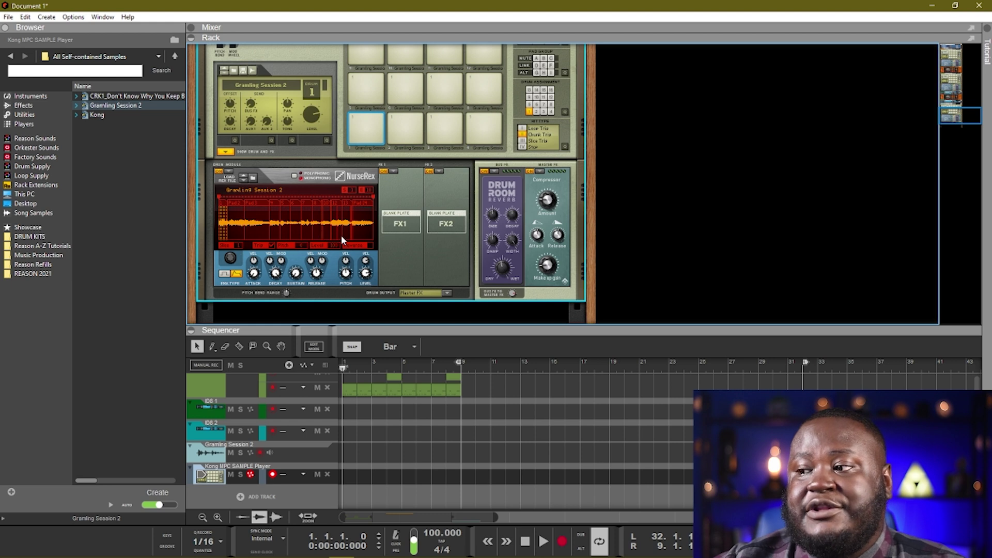
{"action": "left_click", "coordinate": [398, 174]}
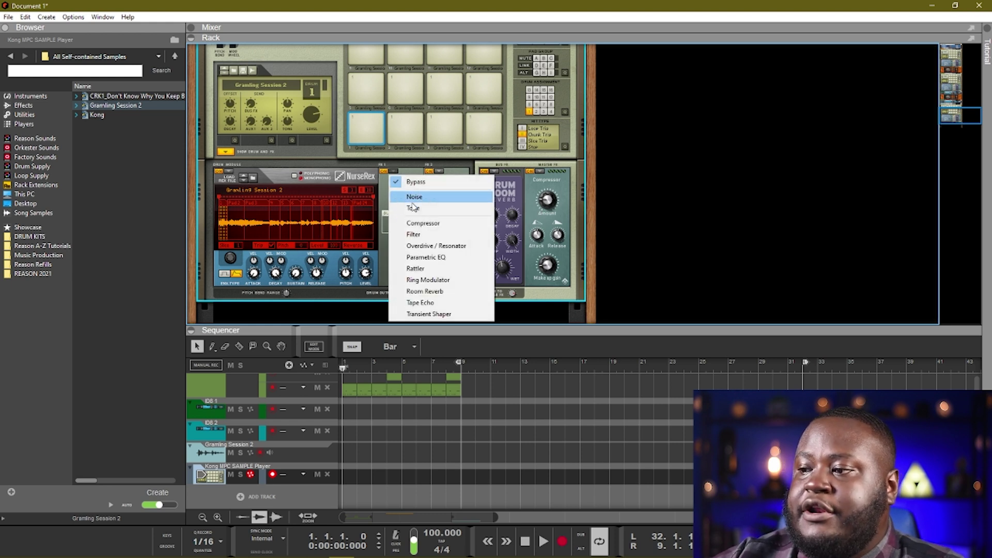
{"action": "left_click", "coordinate": [425, 292]}
{"action": "left_click", "coordinate": [439, 172]}
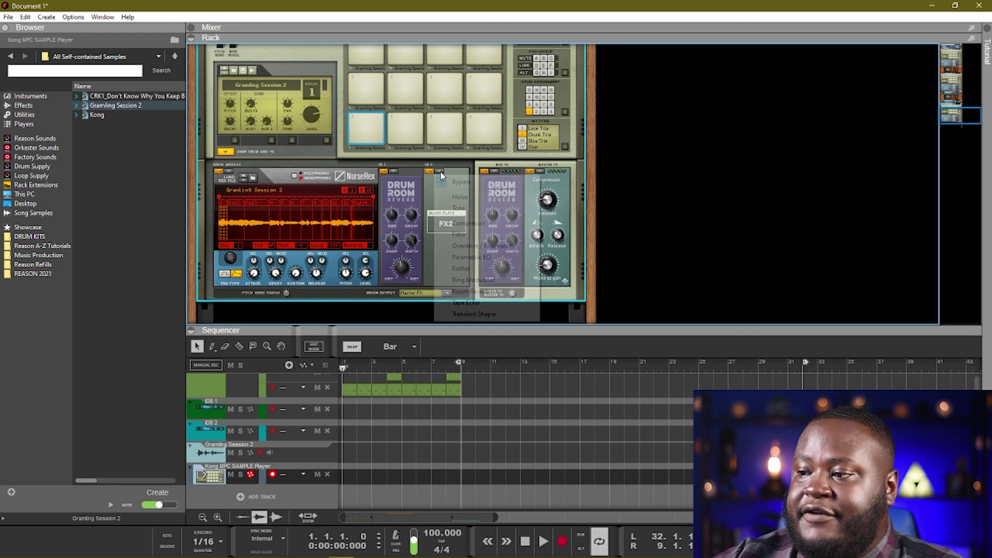
{"action": "left_click", "coordinate": [460, 304]}
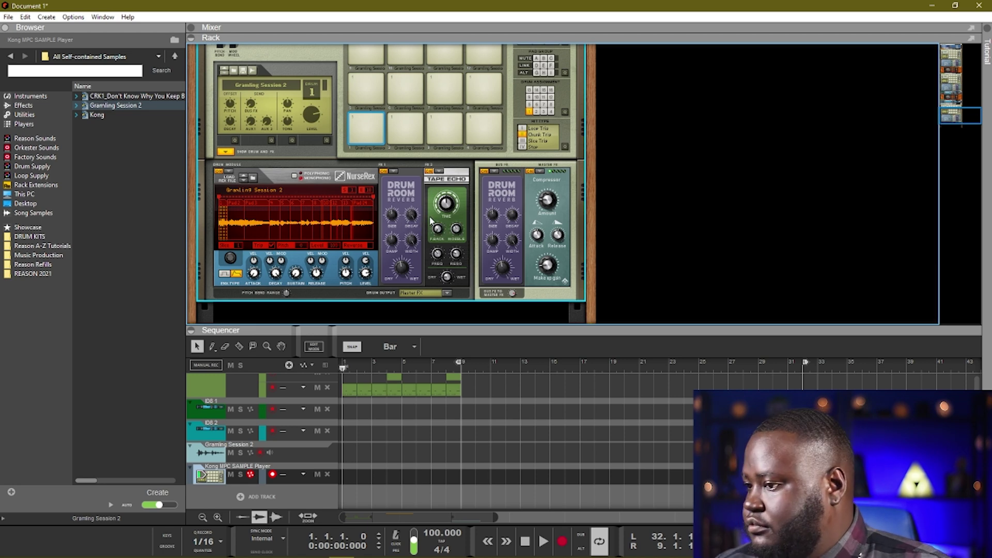
{"action": "mouse_move", "coordinate": [405, 265]}
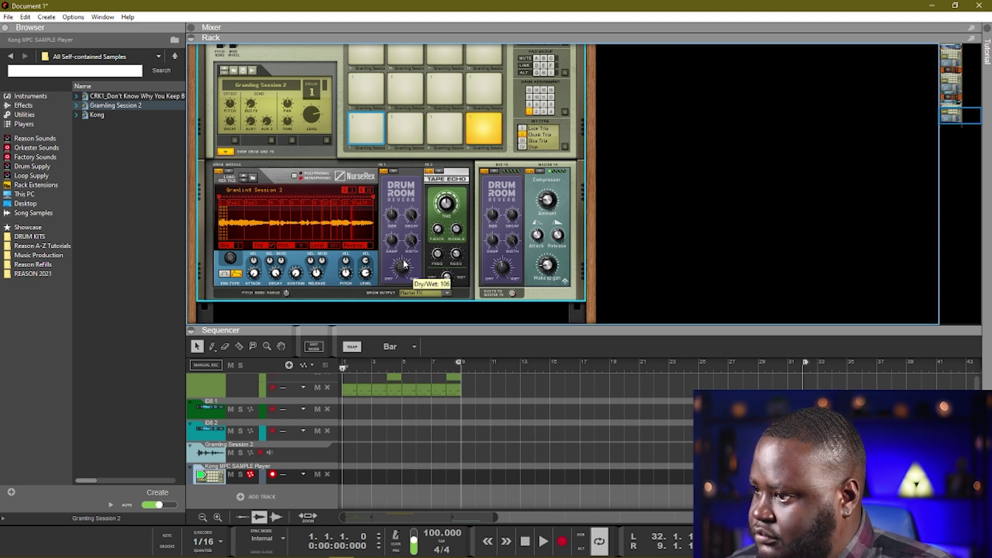
Record over looped bars 1 to 9 with the Kong MPC SAMPLE Player track armed, stopping and restarting for another take.
{"action": "left_click", "coordinate": [322, 389]}
{"action": "key", "text": "ctrl+Return"}
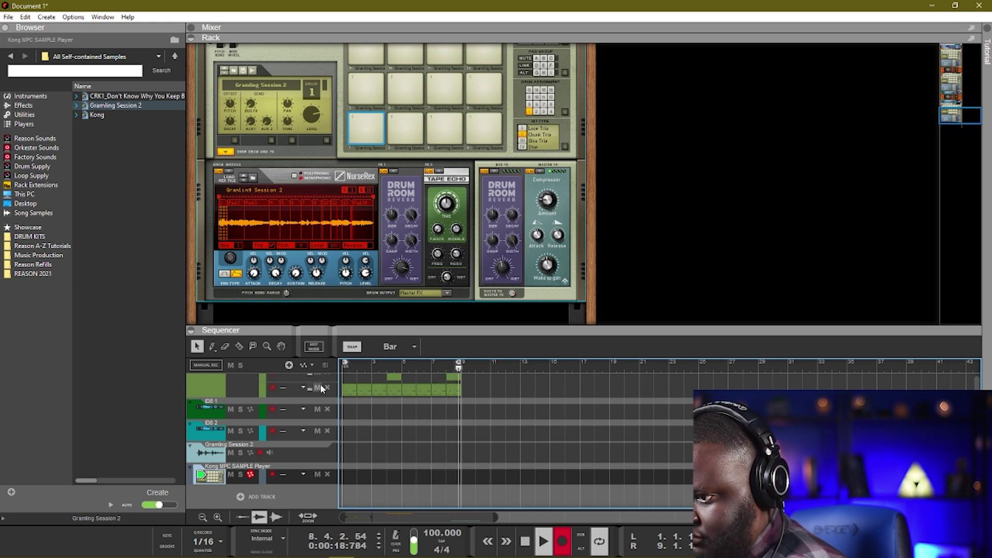
{"action": "key", "text": "space"}
{"action": "left_click", "coordinate": [274, 433]}
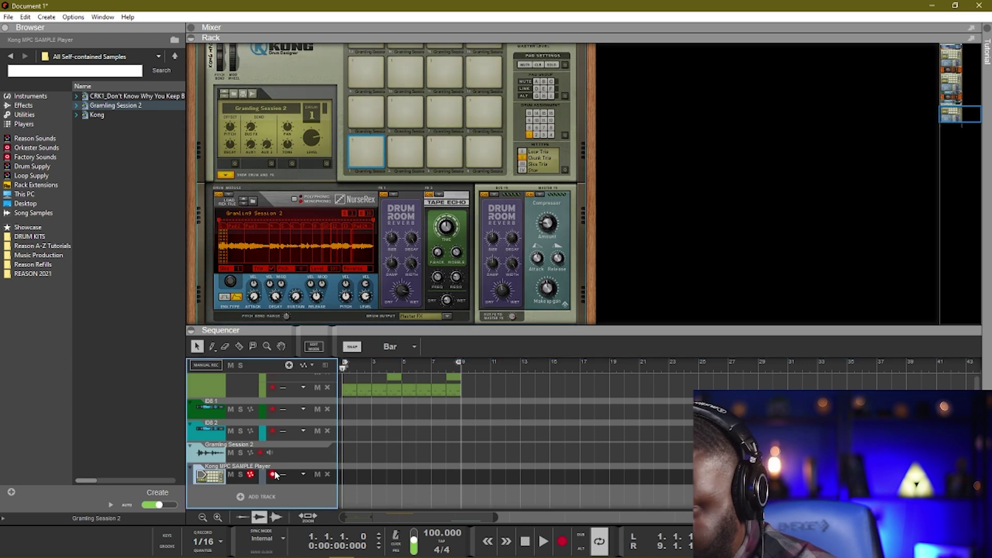
{"action": "key", "text": "ctrl+Return"}
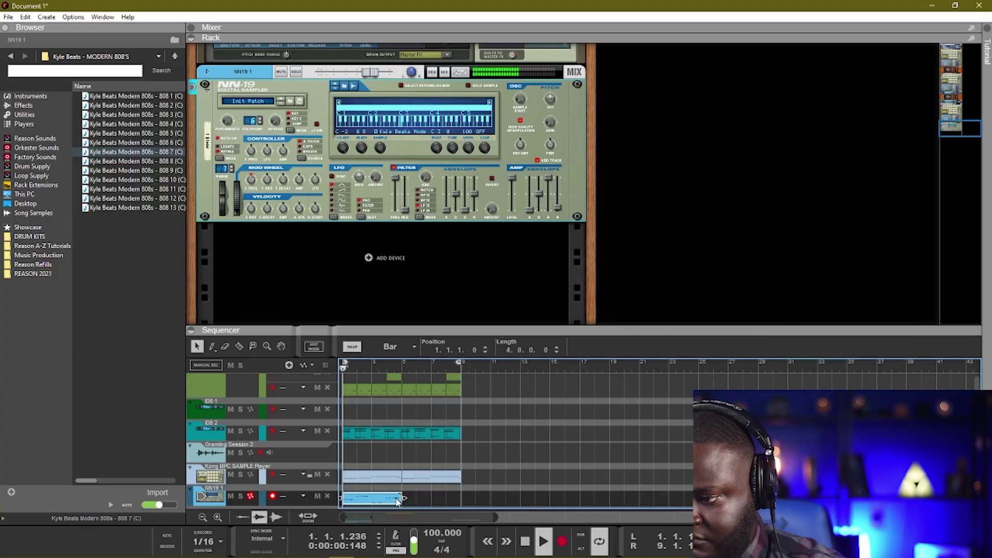
Repeat the four-bar NN19 1 clip from bar 5 to bar 9 so it fills the loop.
{"action": "left_click_drag", "start_coordinate": [397, 501], "coordinate": [461, 498]}
{"action": "left_click", "coordinate": [488, 470]}
{"action": "scroll", "coordinate": [488, 471], "scroll_direction": "down", "scroll_amount": 1}
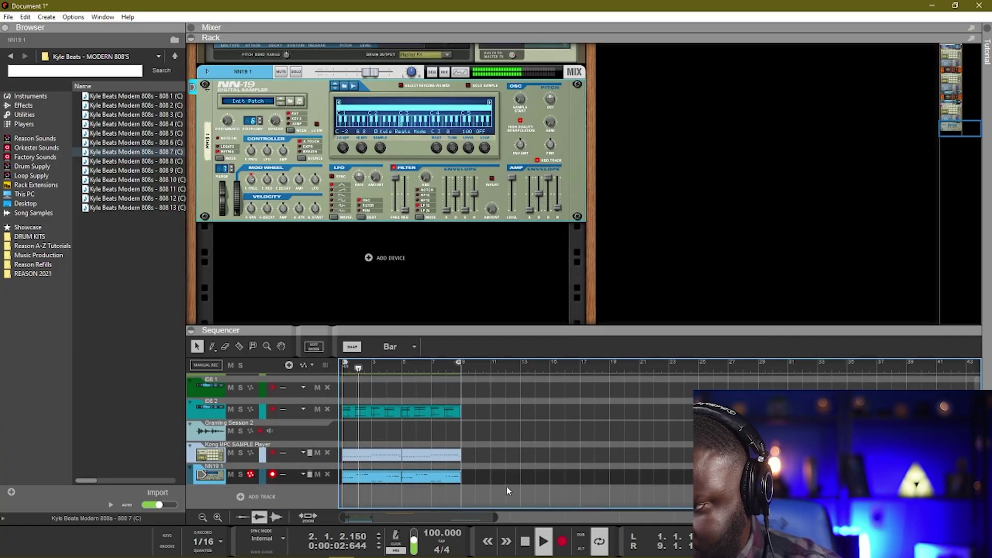
{"action": "scroll", "coordinate": [505, 490], "scroll_direction": "up", "scroll_amount": 3}
{"action": "key", "text": "ctrl+a"}
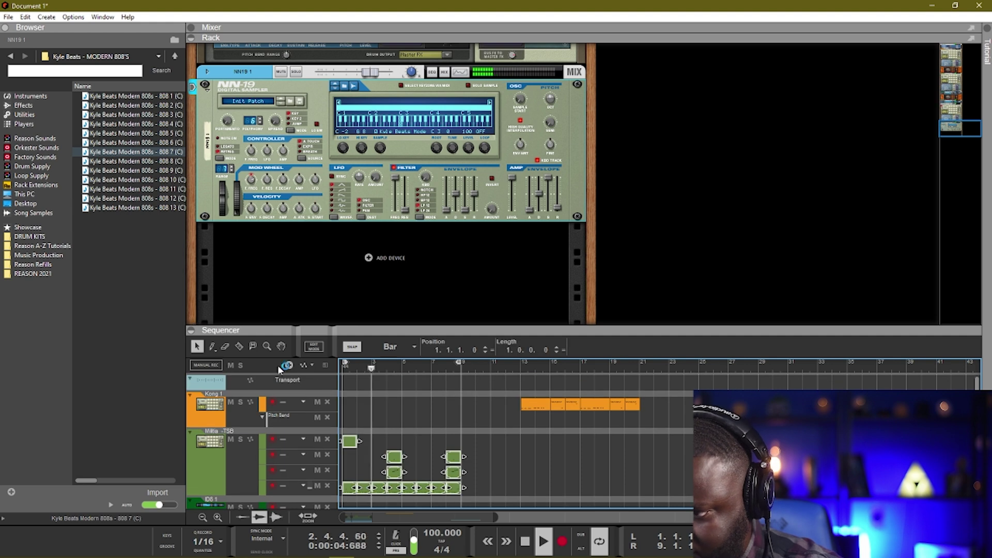
{"action": "scroll", "coordinate": [468, 427], "scroll_direction": "down", "scroll_amount": 3}
{"action": "left_click", "coordinate": [489, 429]}
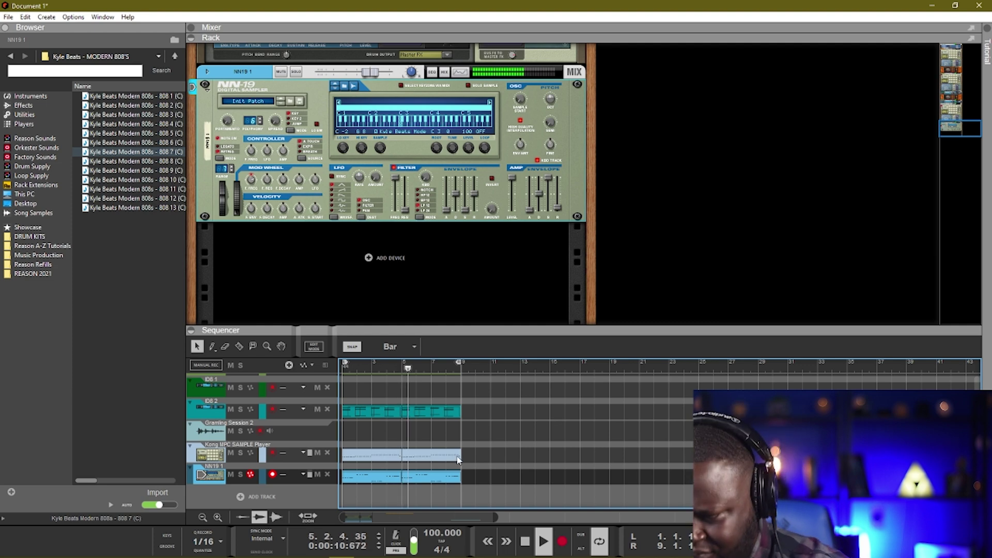
{"action": "scroll", "coordinate": [467, 442], "scroll_direction": "up", "scroll_amount": 3}
{"action": "scroll", "coordinate": [467, 442], "scroll_direction": "down", "scroll_amount": 3}
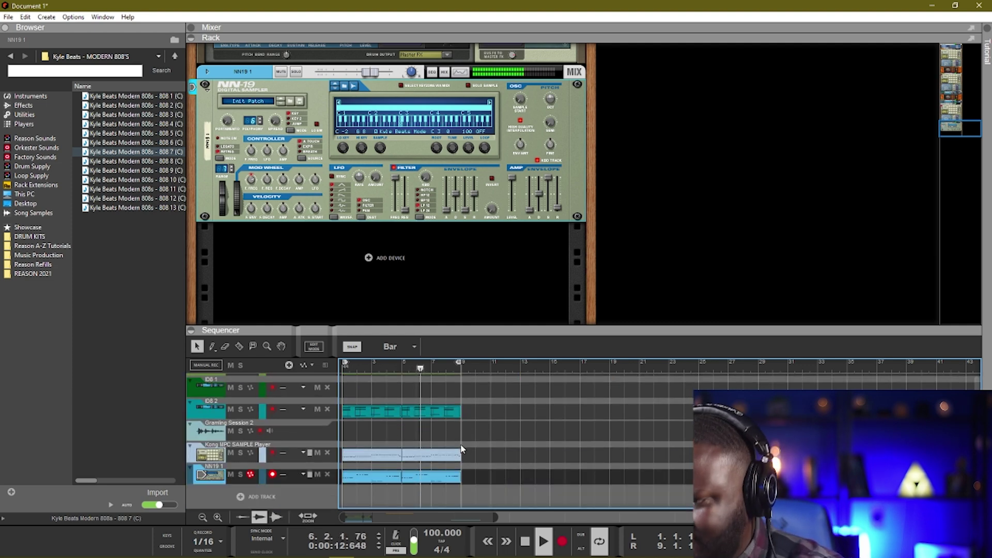
Duplicate the second Kong MPC SAMPLE Player clip to bar 9 and move the loop's right locator to bar 13.
{"action": "left_click", "coordinate": [454, 454]}
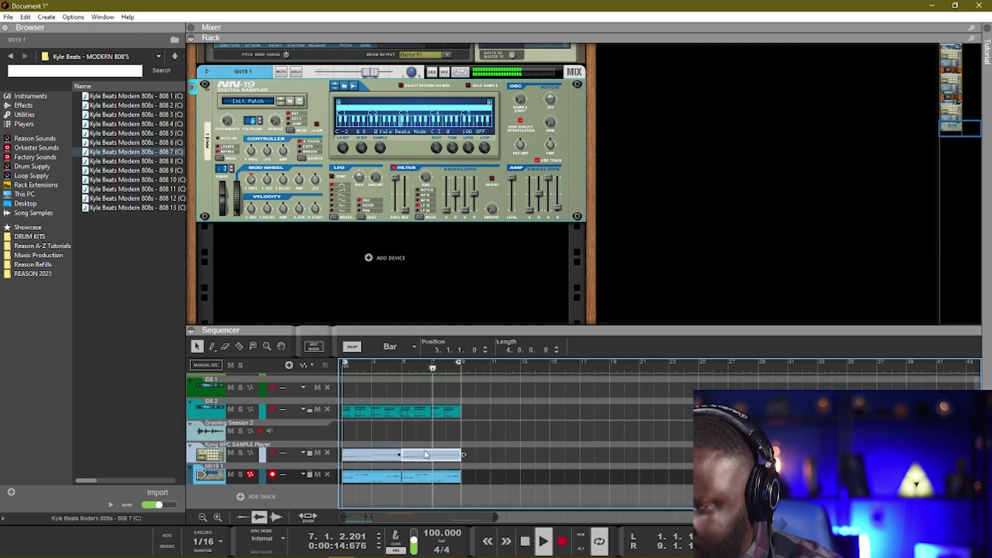
{"action": "key", "text": "ctrl+d"}
{"action": "left_click", "coordinate": [519, 368], "text": "alt"}
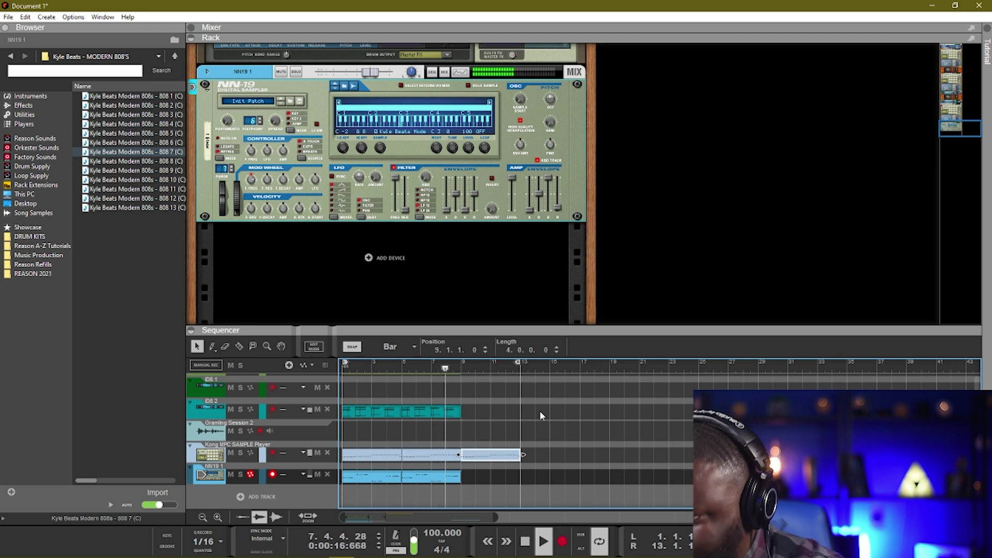
{"action": "left_click", "coordinate": [540, 410]}
{"action": "scroll", "coordinate": [511, 421], "scroll_direction": "up", "scroll_amount": 3}
{"action": "scroll", "coordinate": [510, 421], "scroll_direction": "down", "scroll_amount": 3}
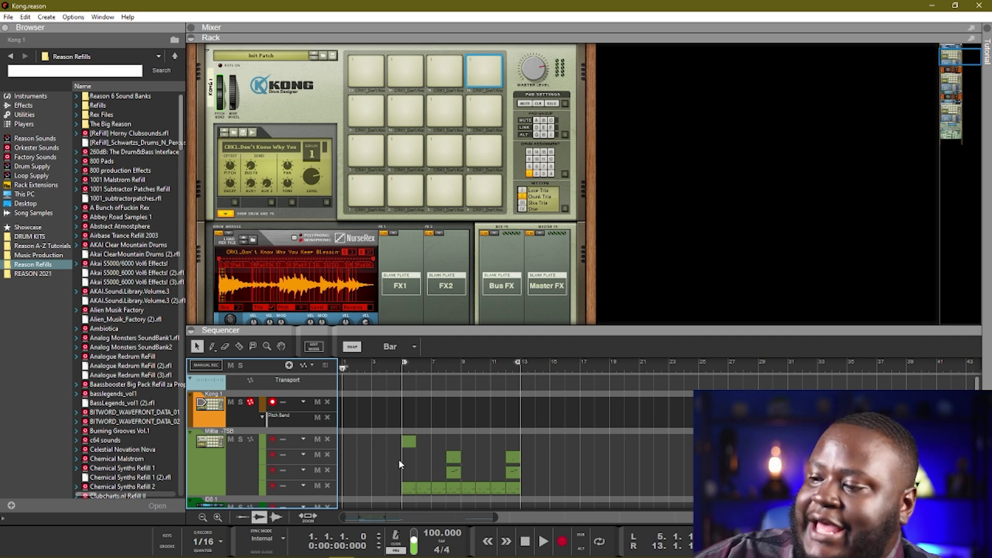
Open the Chris Reed Keeyz Vol. 1 sample folder in the browser.
{"action": "scroll", "coordinate": [398, 459], "scroll_direction": "down", "scroll_amount": 5}
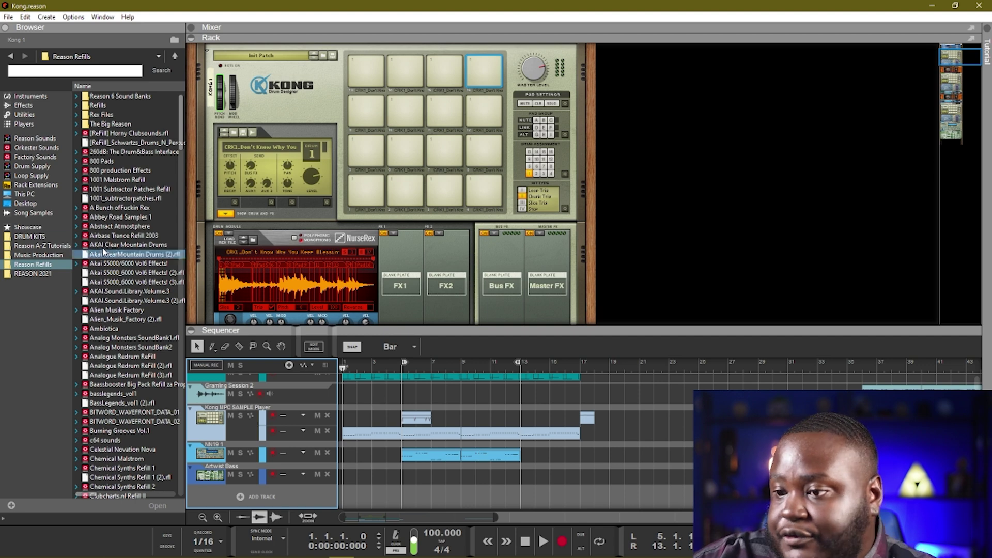
{"action": "left_click", "coordinate": [36, 265]}
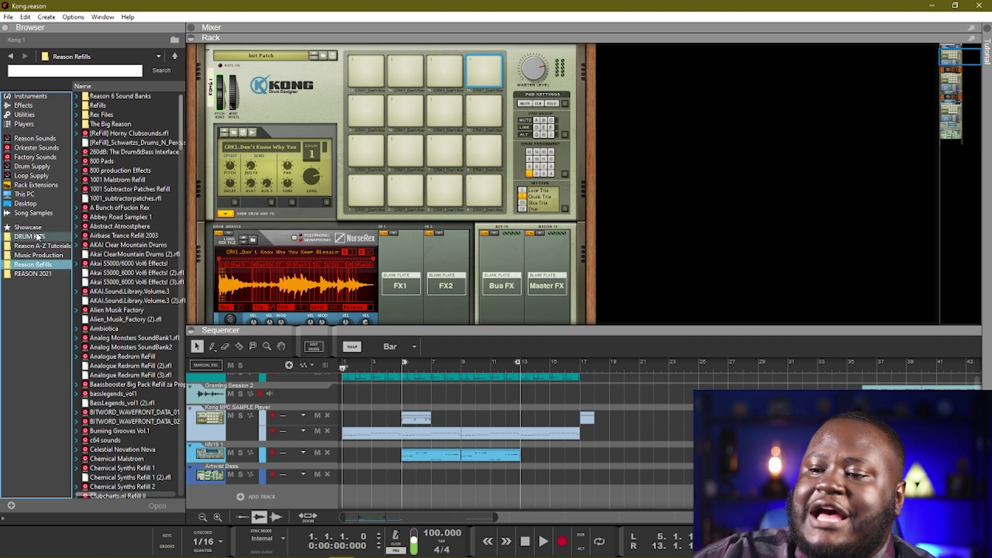
{"action": "left_click", "coordinate": [42, 256]}
{"action": "left_click", "coordinate": [38, 246]}
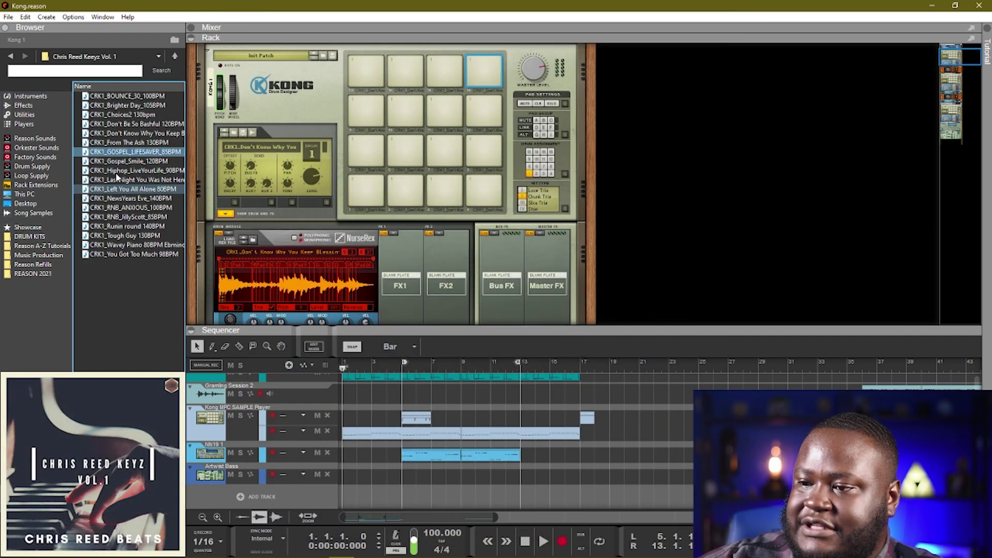
Audition loops in the Chris Reed Keeyz Vol. 1 folder, including NewsYears Eve, RNB_JillyScott, Gospel_Smile, Brighter Day and Wavey Piano.
{"action": "left_click", "coordinate": [134, 199]}
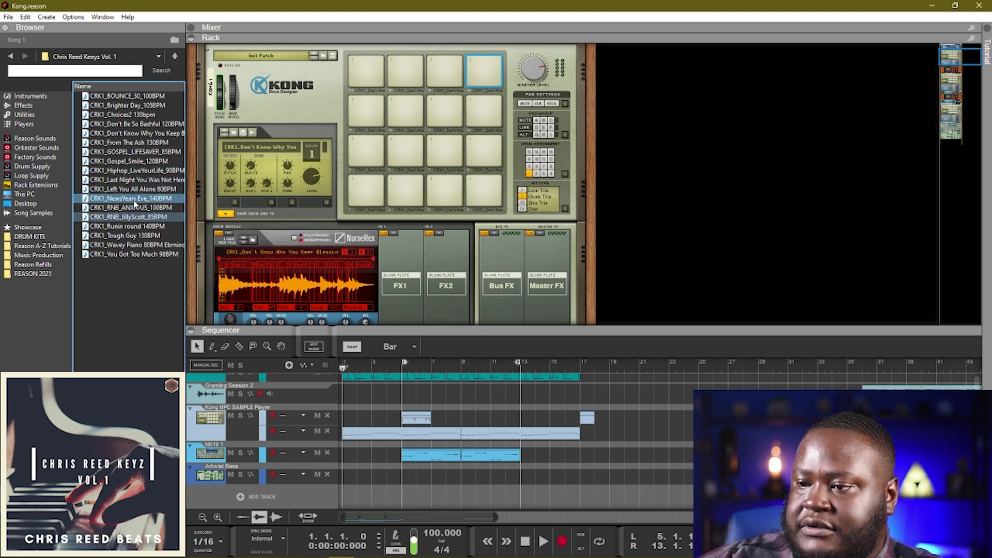
{"action": "left_click", "coordinate": [128, 228]}
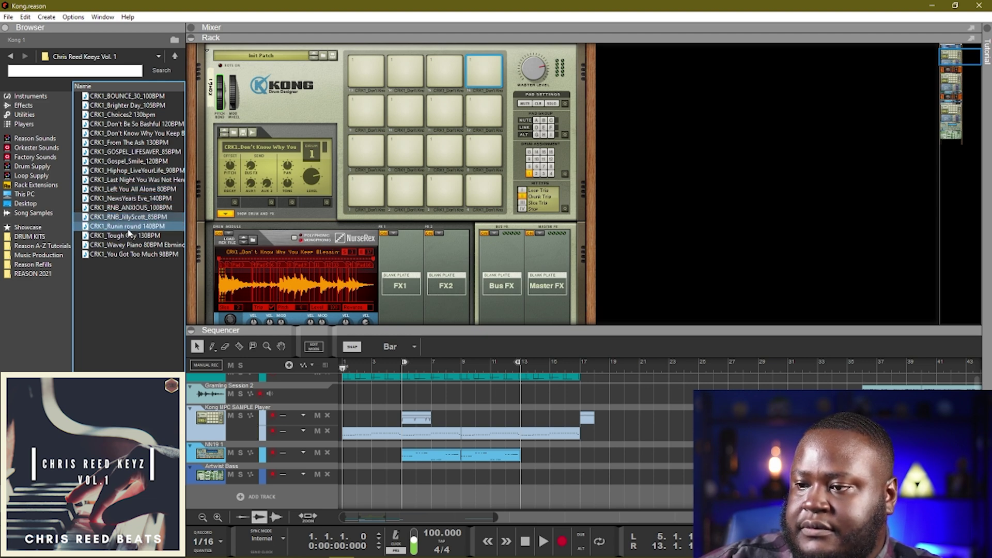
{"action": "left_click", "coordinate": [128, 220]}
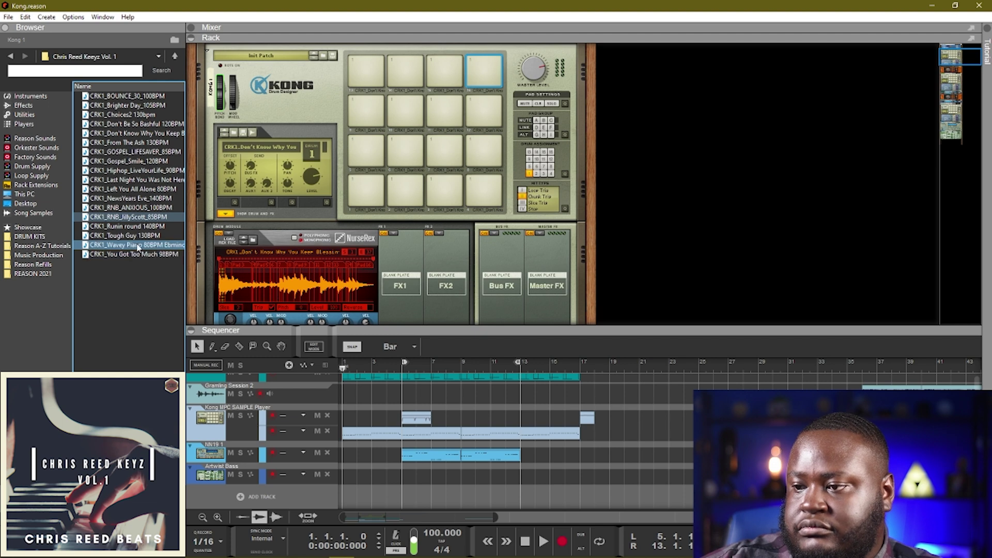
{"action": "left_click", "coordinate": [134, 218]}
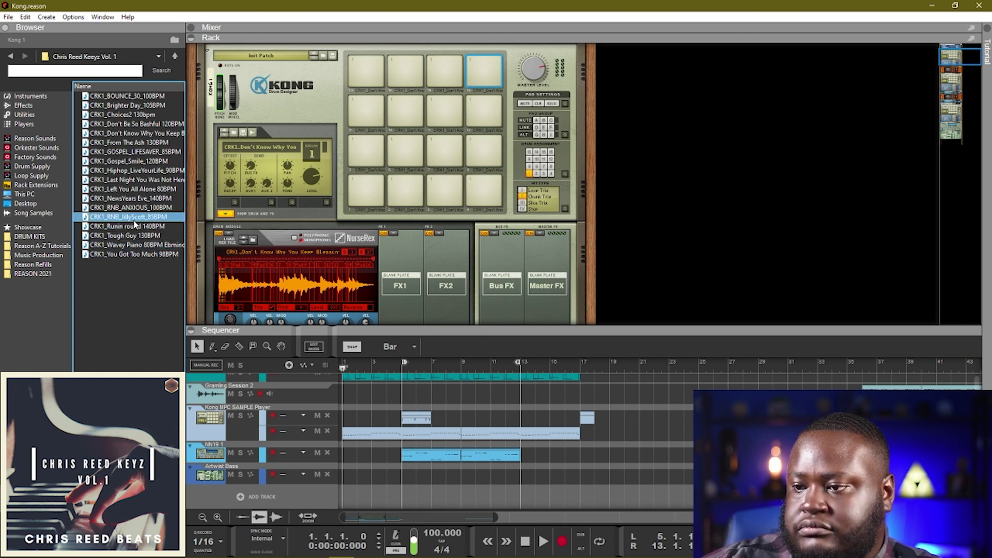
{"action": "left_click", "coordinate": [122, 162]}
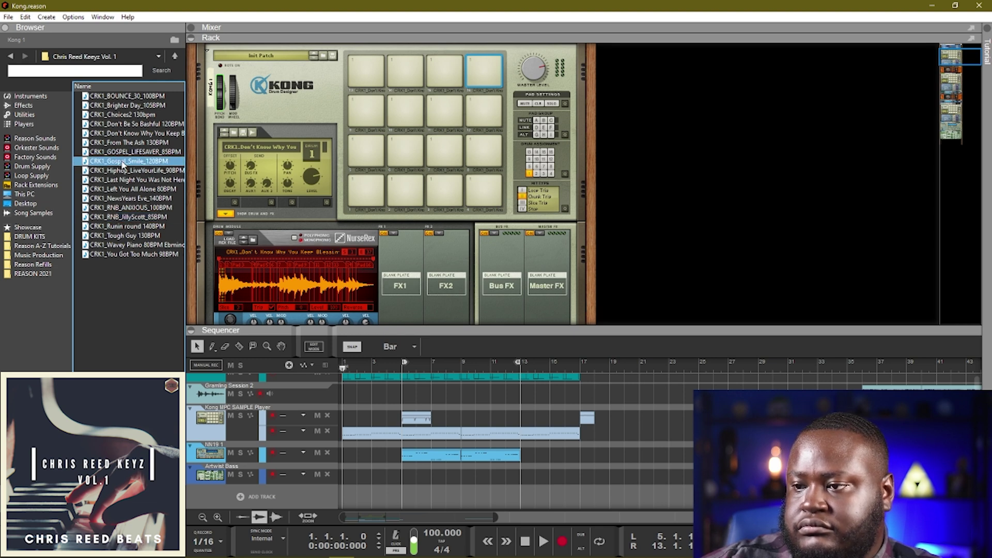
{"action": "left_click", "coordinate": [134, 126]}
{"action": "left_click", "coordinate": [134, 133]}
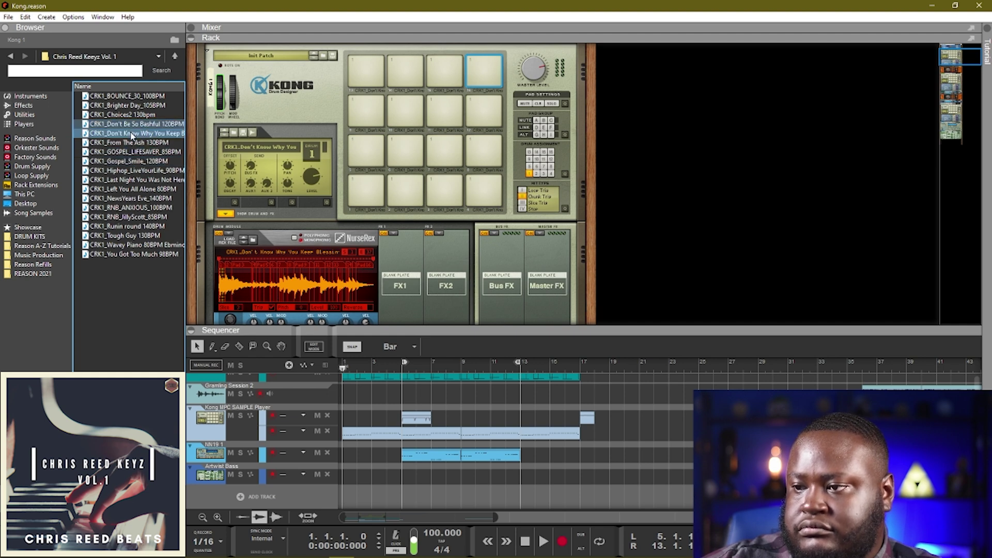
{"action": "left_click", "coordinate": [132, 107]}
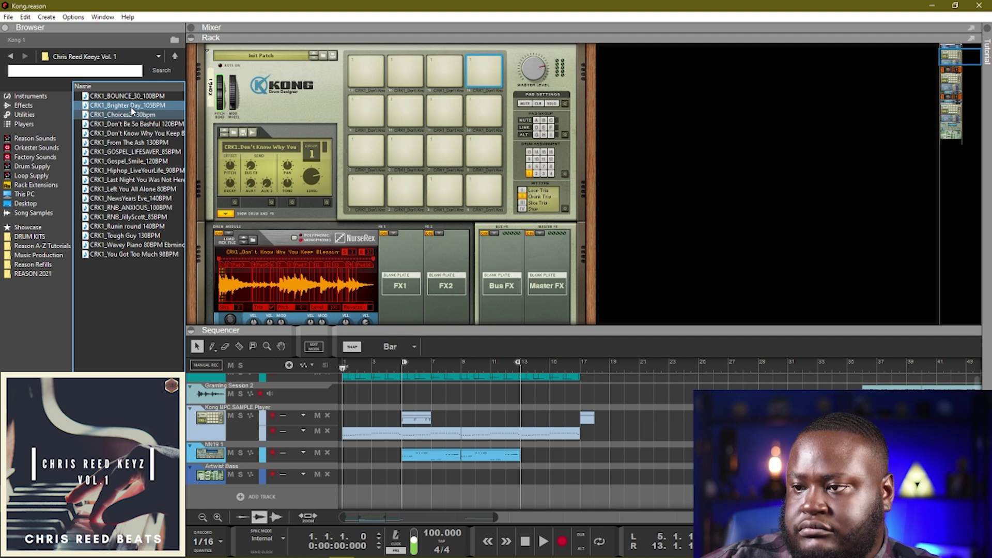
{"action": "left_click", "coordinate": [134, 180]}
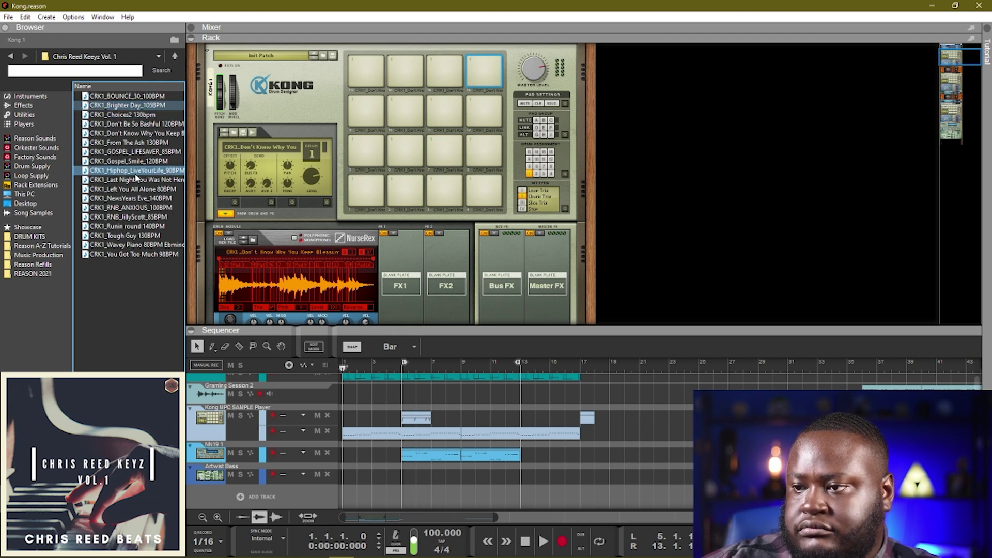
{"action": "left_click", "coordinate": [135, 209]}
{"action": "left_click", "coordinate": [138, 227]}
{"action": "left_click", "coordinate": [143, 254]}
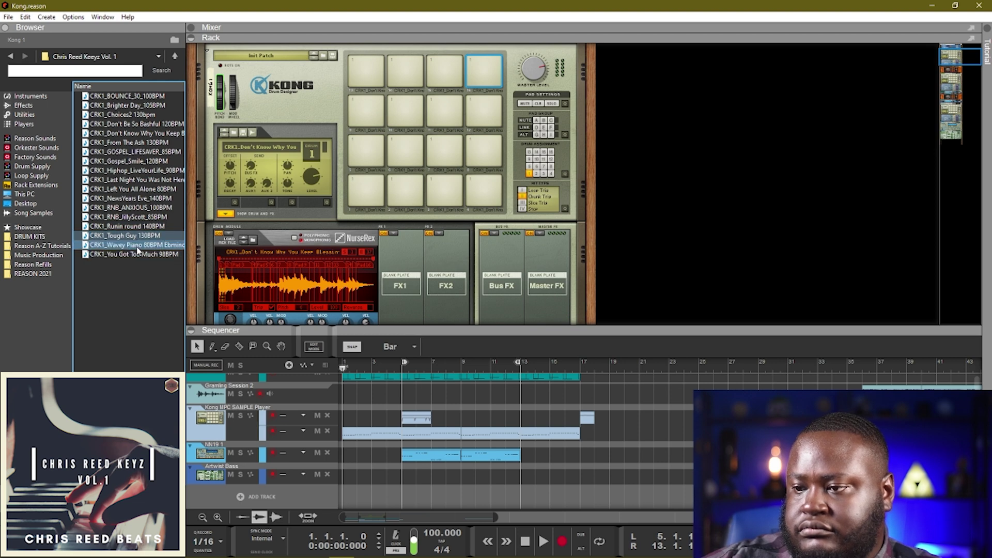
Add the CRK1_Tough Guy 130BPM loop as a new audio track clip at bar 23 and show only the sequencer.
{"action": "left_click", "coordinate": [136, 237]}
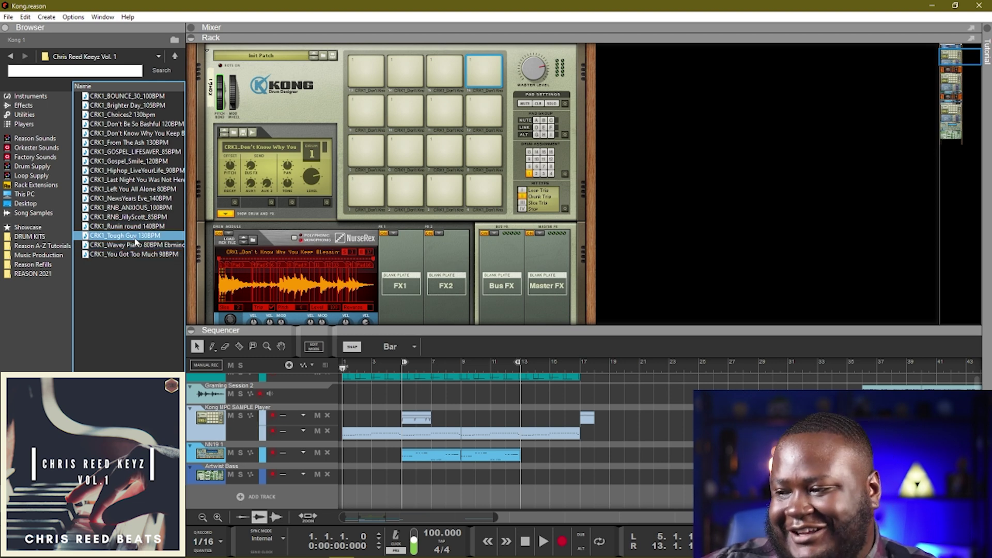
{"action": "left_click_drag", "start_coordinate": [136, 241], "coordinate": [663, 470]}
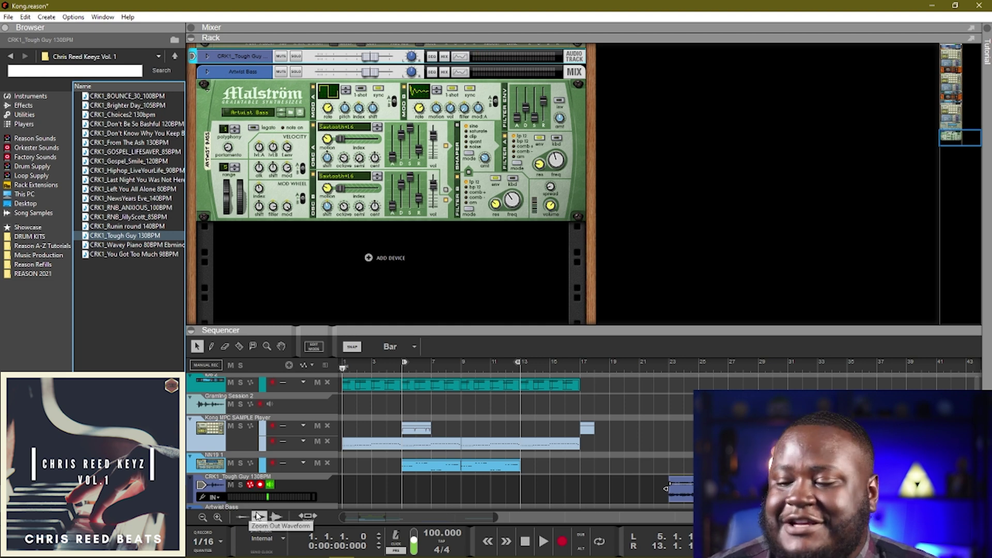
{"action": "left_click", "coordinate": [679, 457]}
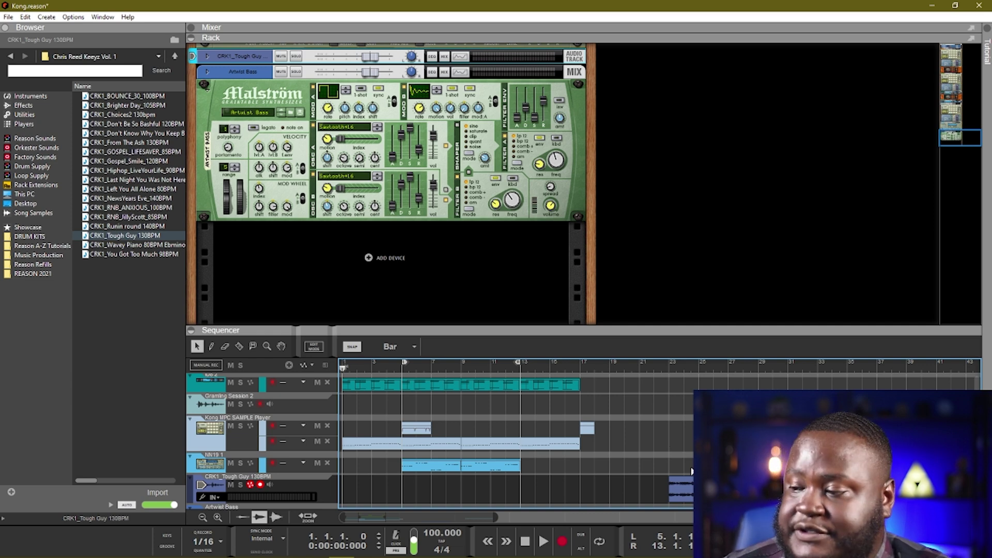
{"action": "key", "text": "F6"}
{"action": "key", "text": "F3"}
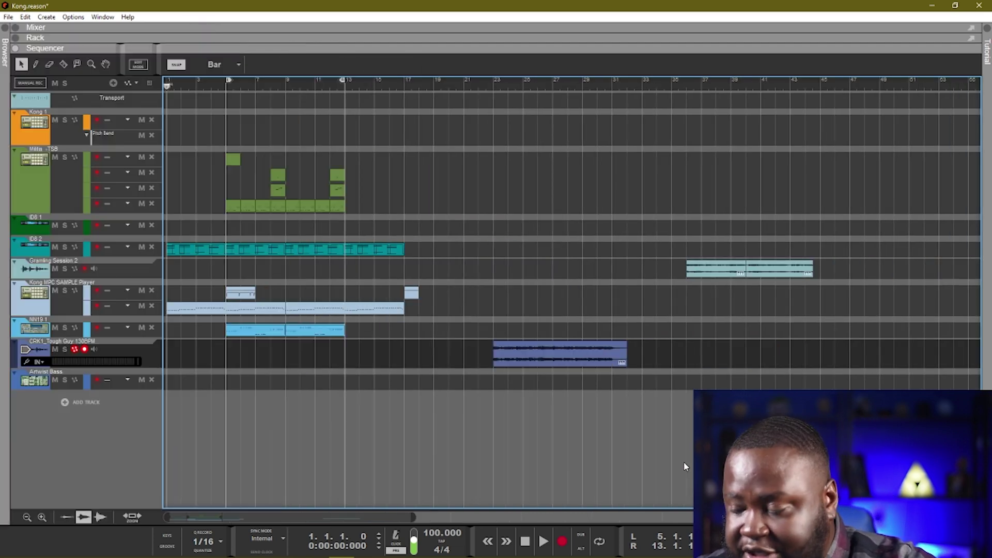
Normalize the CRK1_Tough Guy 130BPM audio clip.
{"action": "left_click", "coordinate": [576, 356]}
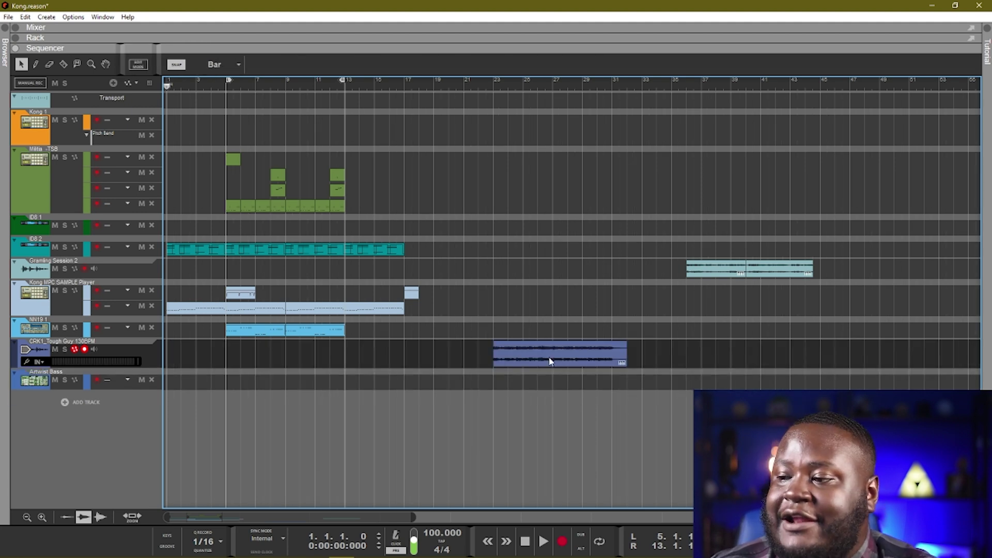
{"action": "right_click", "coordinate": [549, 356]}
{"action": "left_click", "coordinate": [589, 191]}
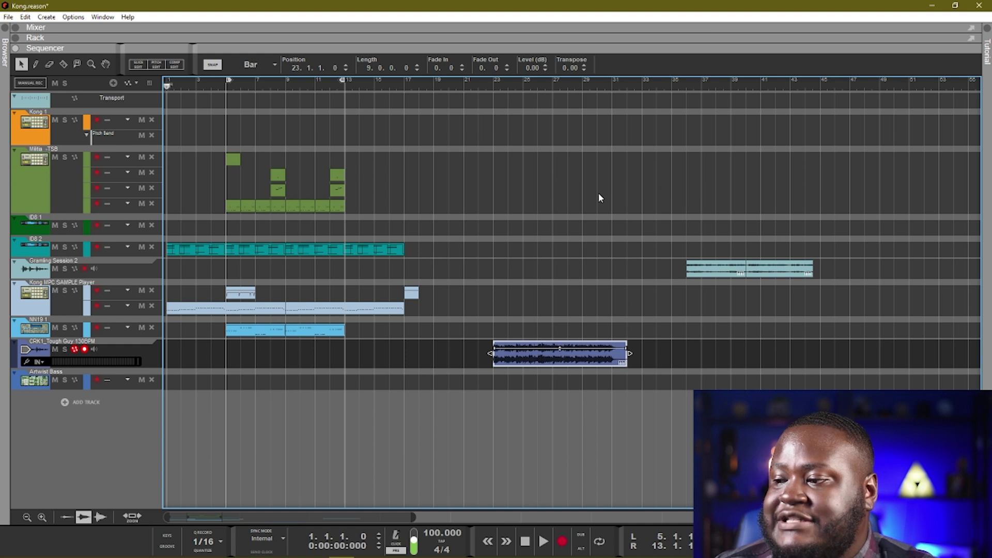
Open the CRK1_Tough Guy 130BPM clip for slice editing and play it from bar 23.
{"action": "double_click", "coordinate": [541, 362]}
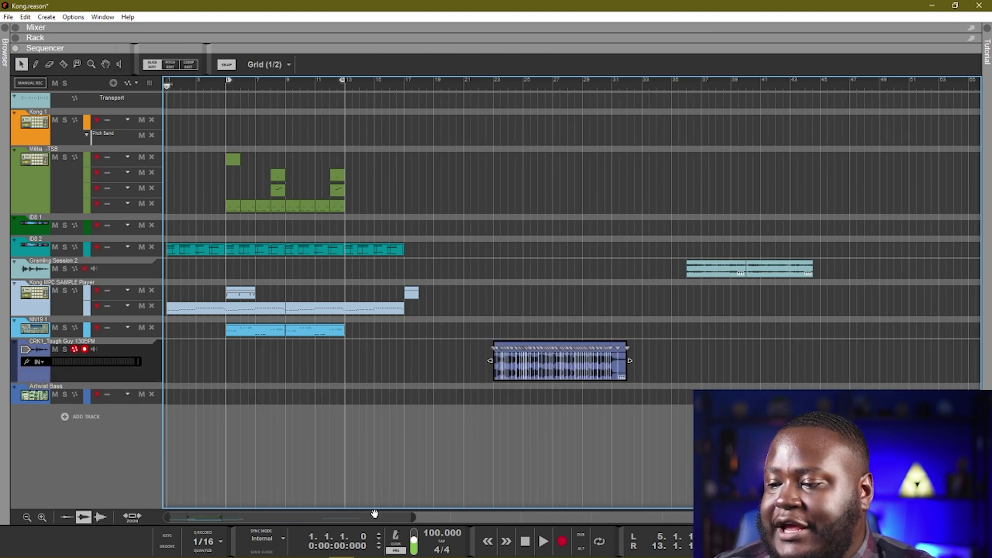
{"action": "left_click_drag", "start_coordinate": [168, 517], "coordinate": [294, 517]}
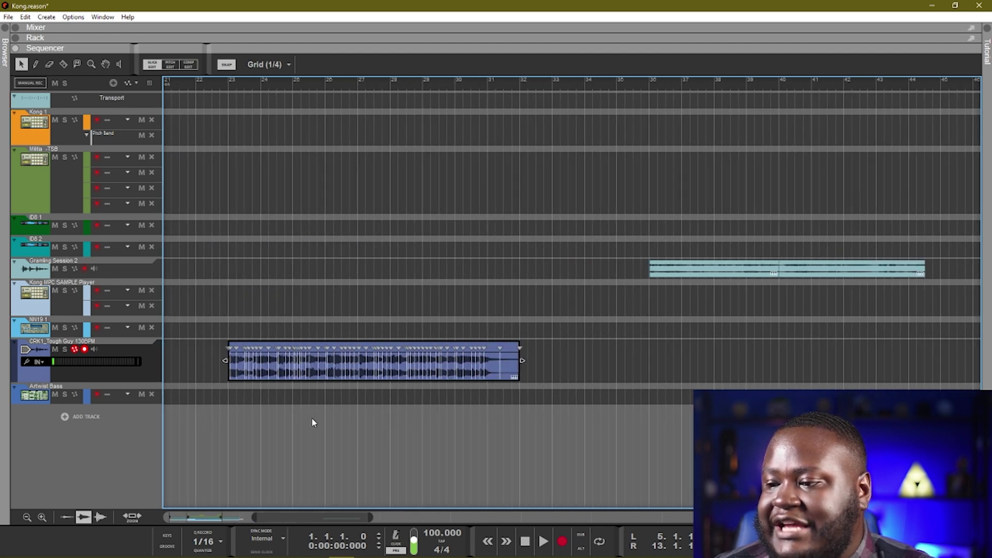
{"action": "left_click", "coordinate": [228, 87]}
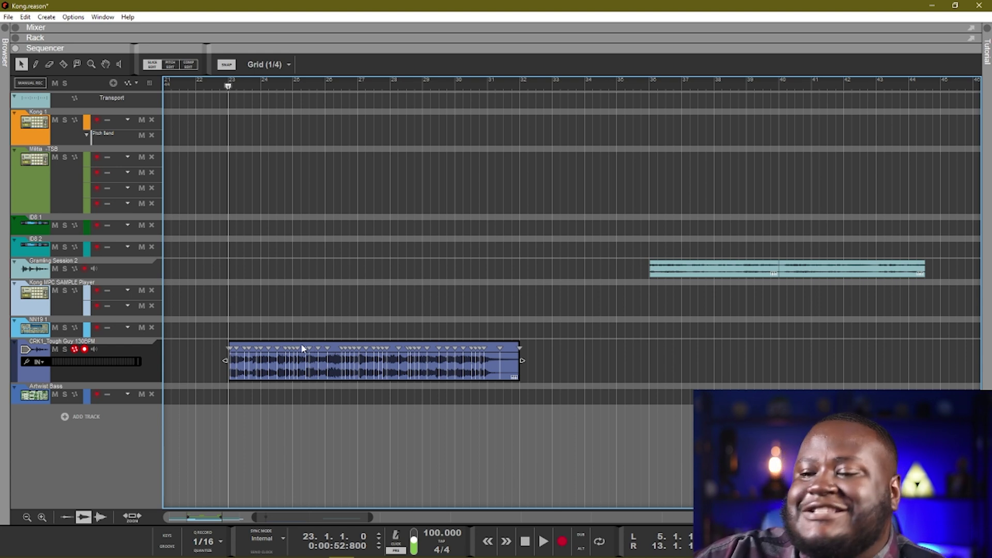
{"action": "key", "text": "space"}
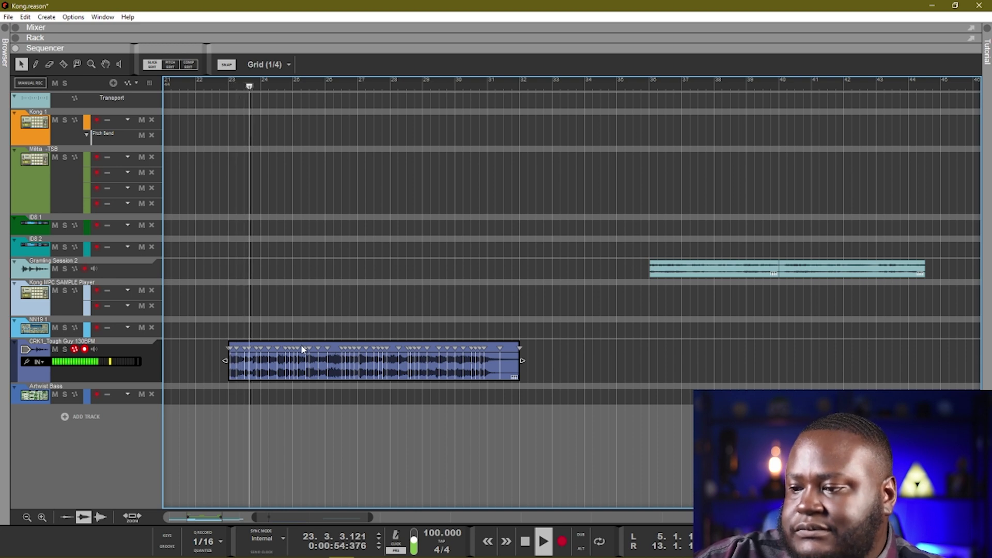
{"action": "key", "text": "space"}
Bounce the CRK1_Tough Guy 130BPM clip to a REX loop.
{"action": "right_click", "coordinate": [332, 344]}
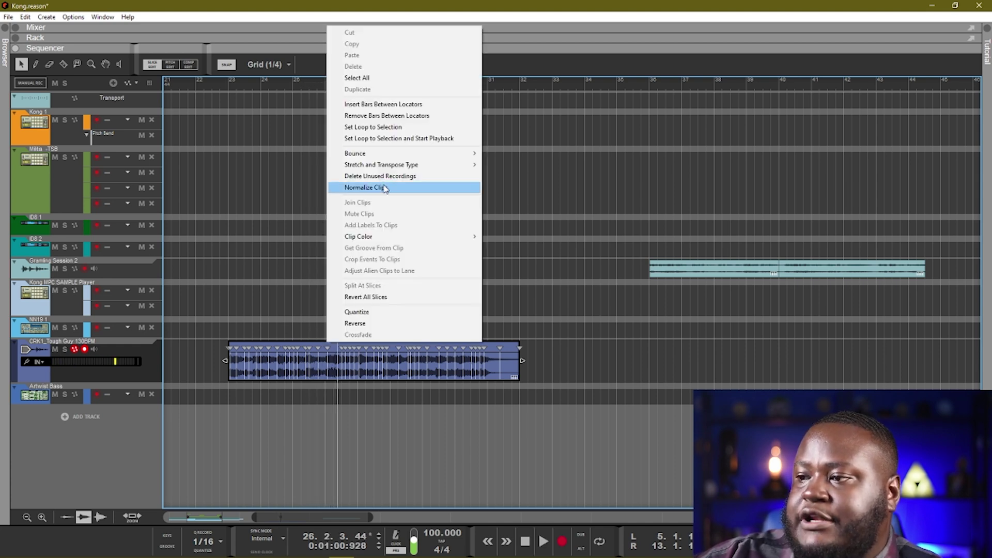
{"action": "mouse_move", "coordinate": [380, 155]}
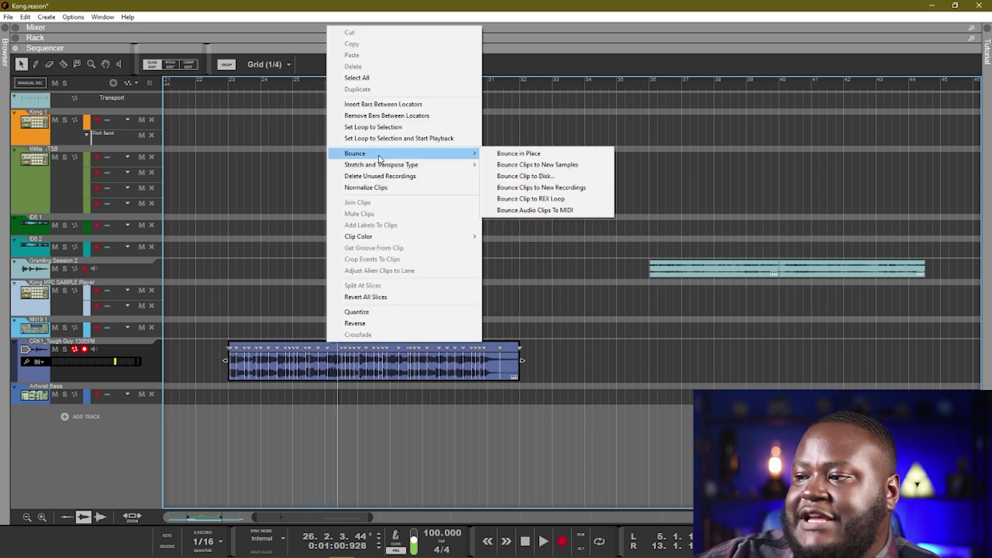
{"action": "left_click", "coordinate": [557, 201]}
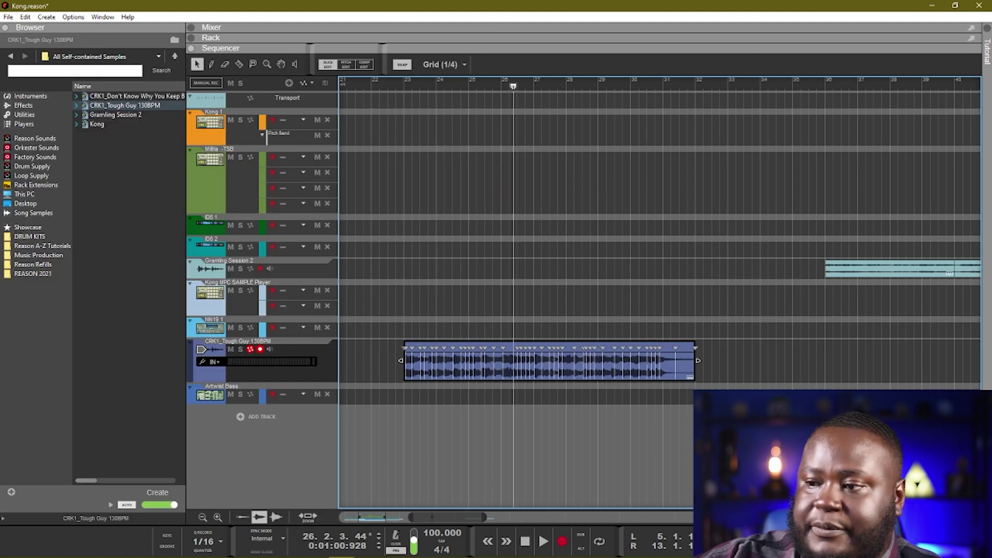
Create a second Kong Drum Designer with the CRK1_Tough Guy 130BPM REX loop on pad 1 and show its drum and FX section.
{"action": "right_click", "coordinate": [276, 425]}
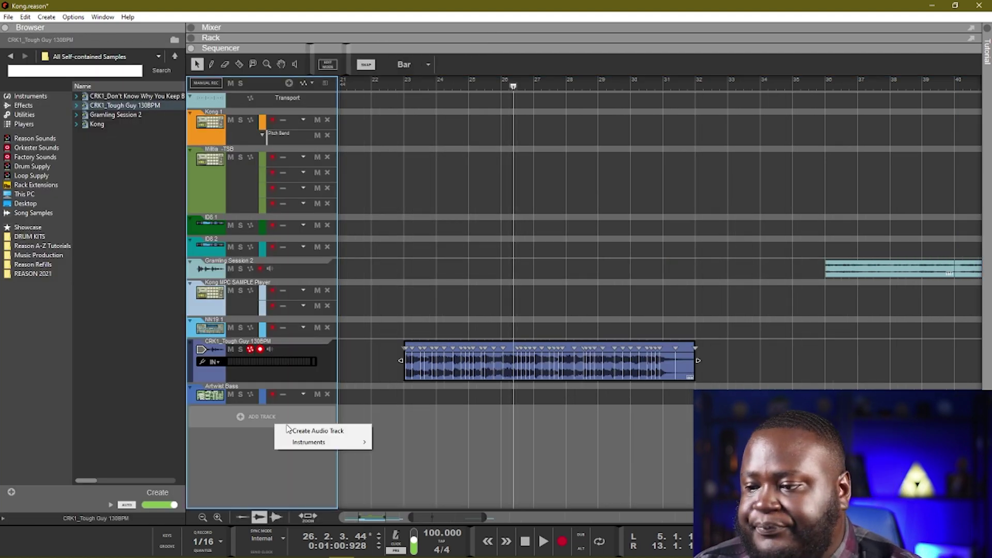
{"action": "mouse_move", "coordinate": [320, 442]}
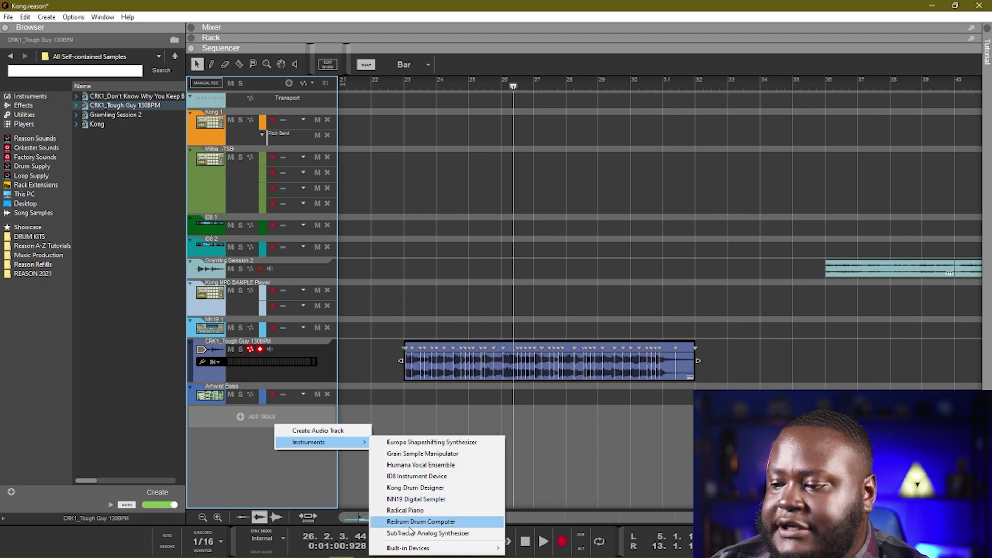
{"action": "left_click", "coordinate": [415, 487]}
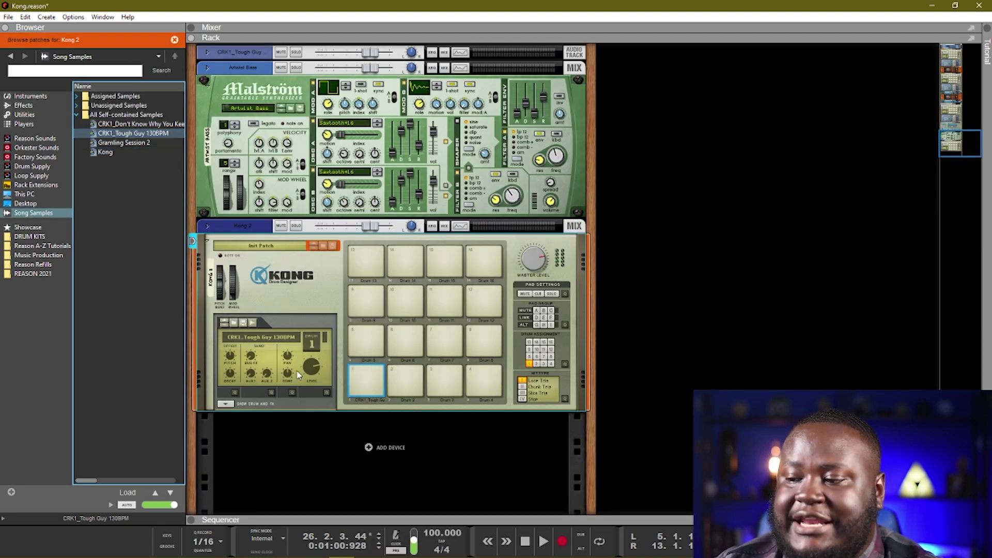
{"action": "left_click", "coordinate": [226, 404]}
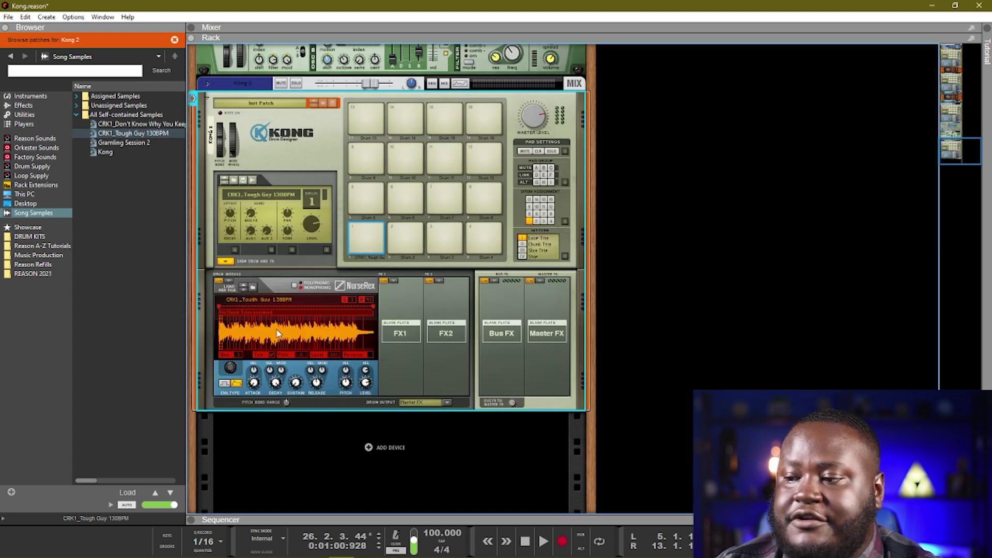
Set pad 1's hit type to Chunk Trig and assign Drum 1 to pads 3, 6 and 7.
{"action": "left_click", "coordinate": [523, 245]}
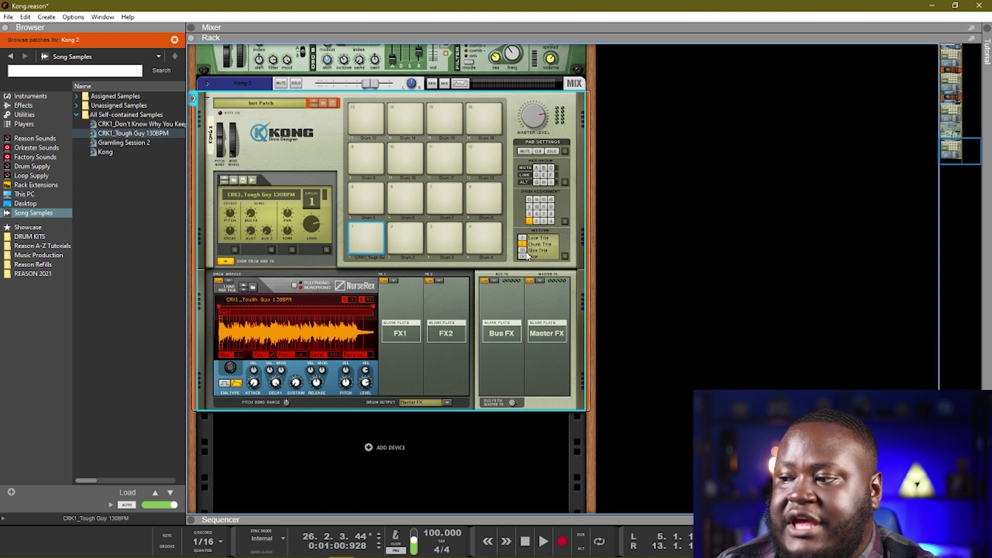
{"action": "left_click", "coordinate": [405, 237]}
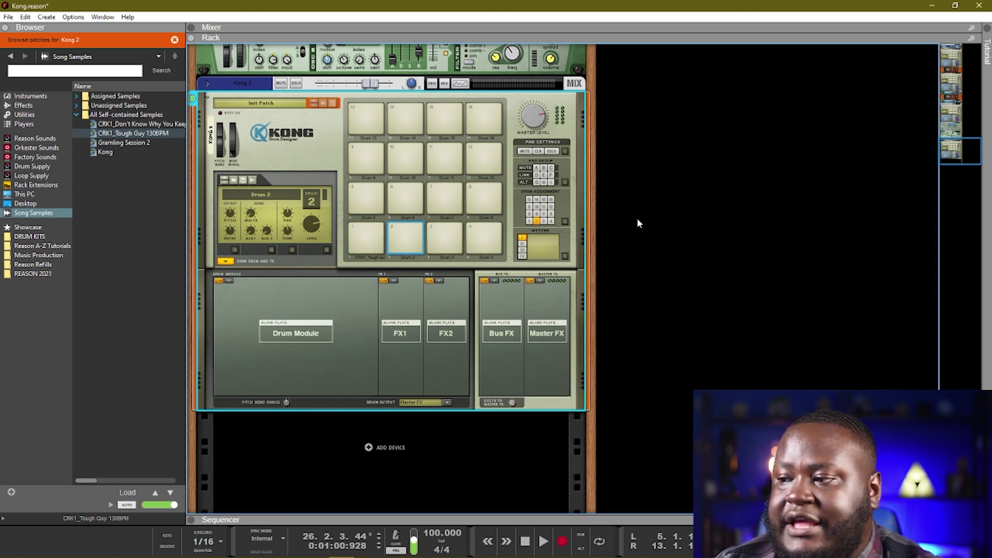
{"action": "left_click", "coordinate": [565, 221]}
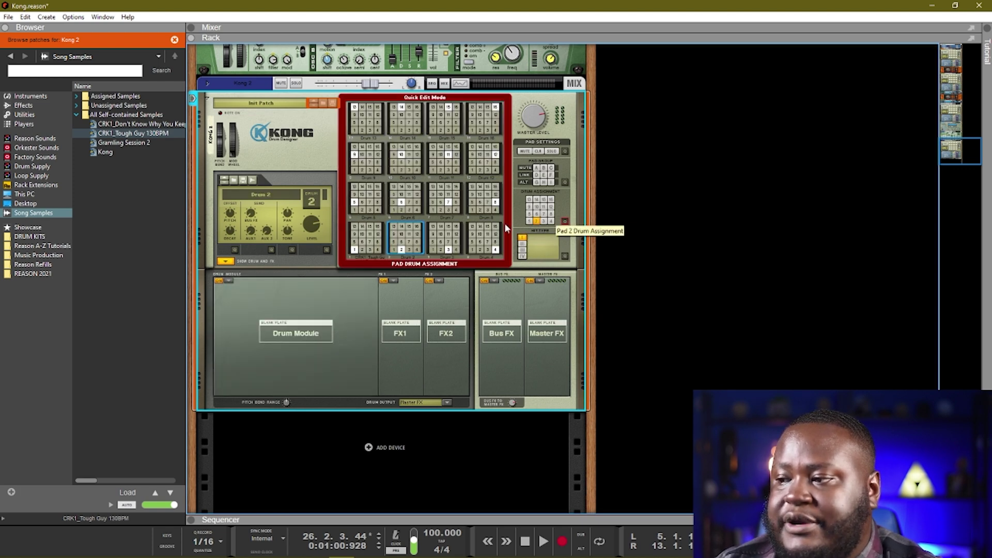
{"action": "left_click", "coordinate": [392, 210]}
{"action": "left_click", "coordinate": [432, 209]}
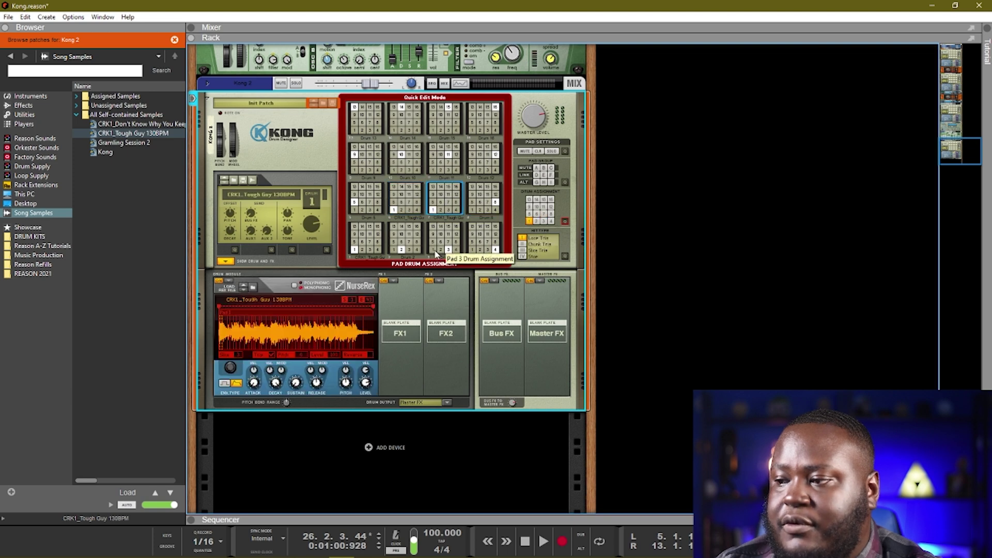
Set the hit type of all remaining Kong 2 pads to Chunk Trig.
{"action": "left_click", "coordinate": [564, 256]}
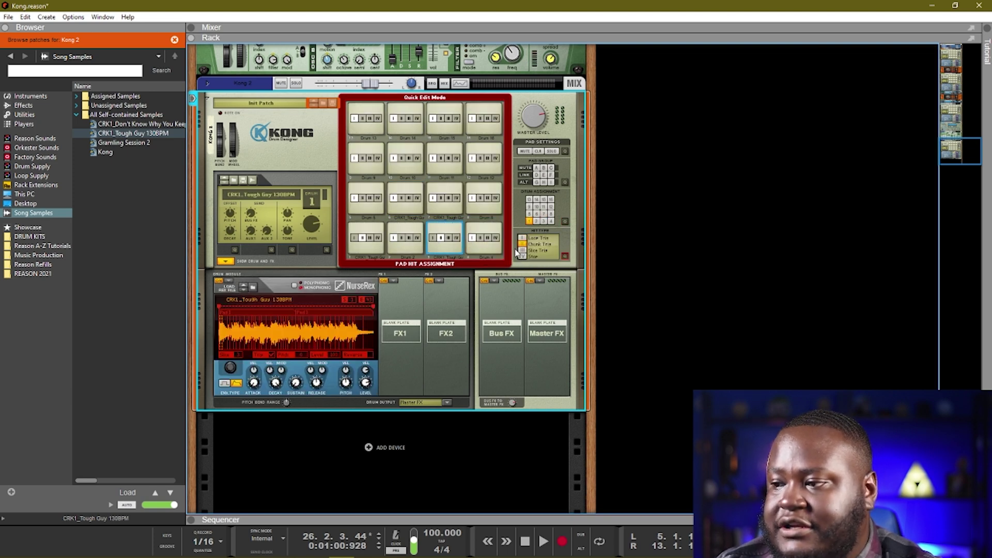
{"action": "left_click", "coordinate": [446, 199]}
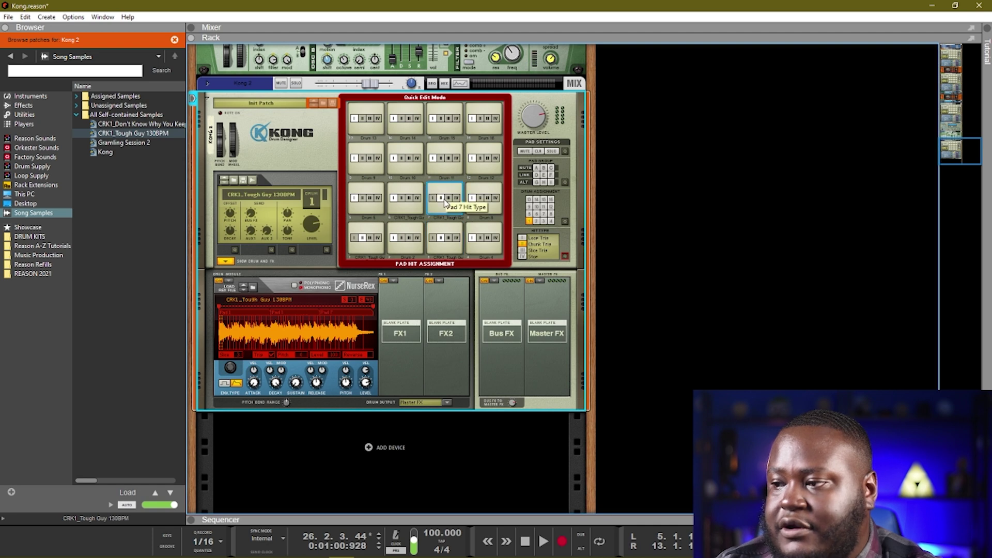
{"action": "left_click", "coordinate": [456, 124]}
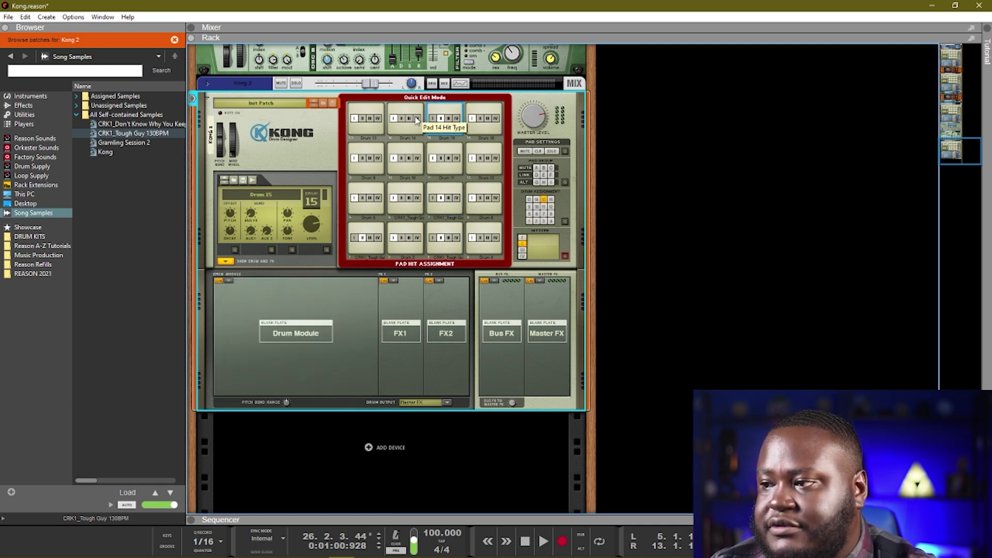
{"action": "left_click", "coordinate": [364, 123]}
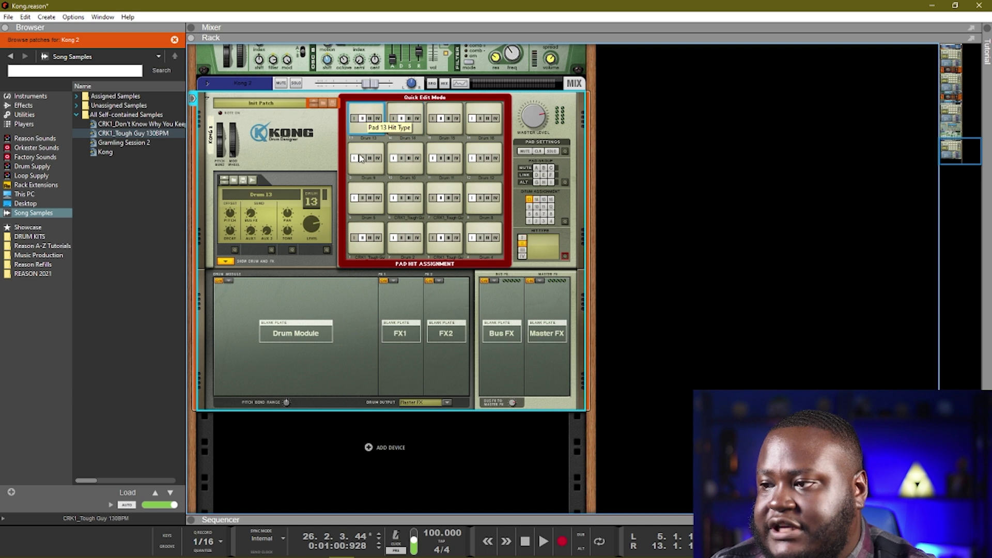
{"action": "left_click", "coordinate": [360, 158]}
{"action": "left_click", "coordinate": [363, 200]}
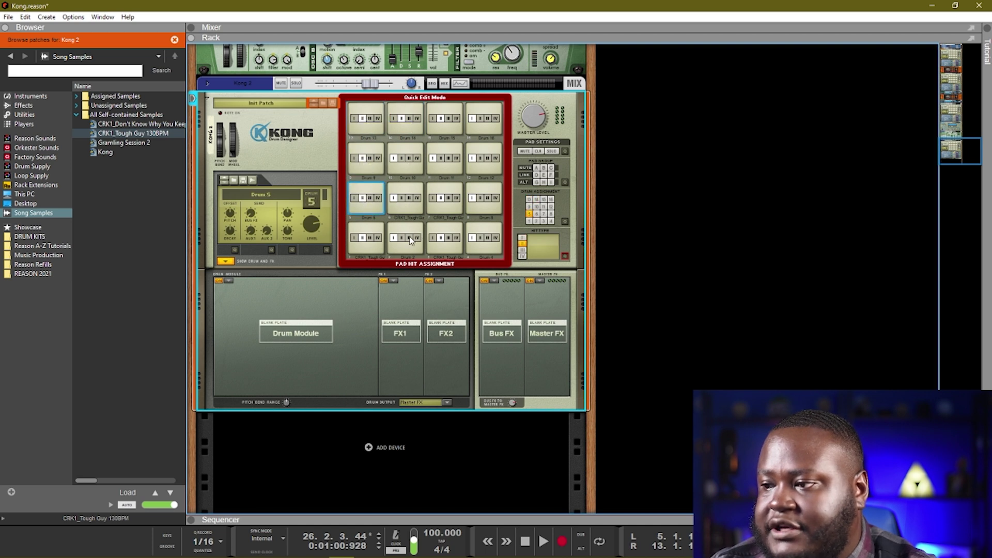
{"action": "left_click", "coordinate": [411, 240]}
{"action": "left_click", "coordinate": [410, 207]}
{"action": "left_click", "coordinate": [407, 163]}
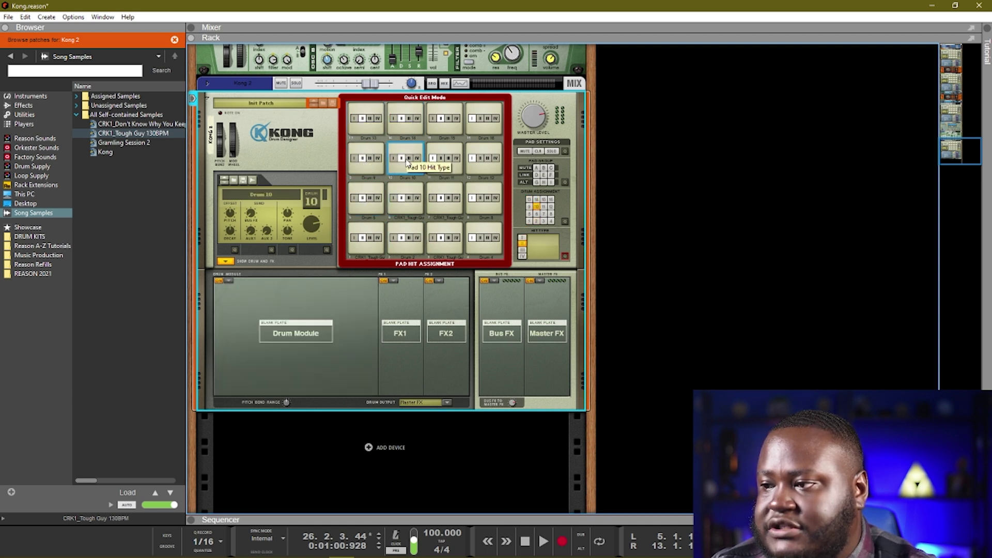
{"action": "left_click", "coordinate": [443, 161]}
{"action": "left_click", "coordinate": [477, 159]}
{"action": "left_click", "coordinate": [480, 121]}
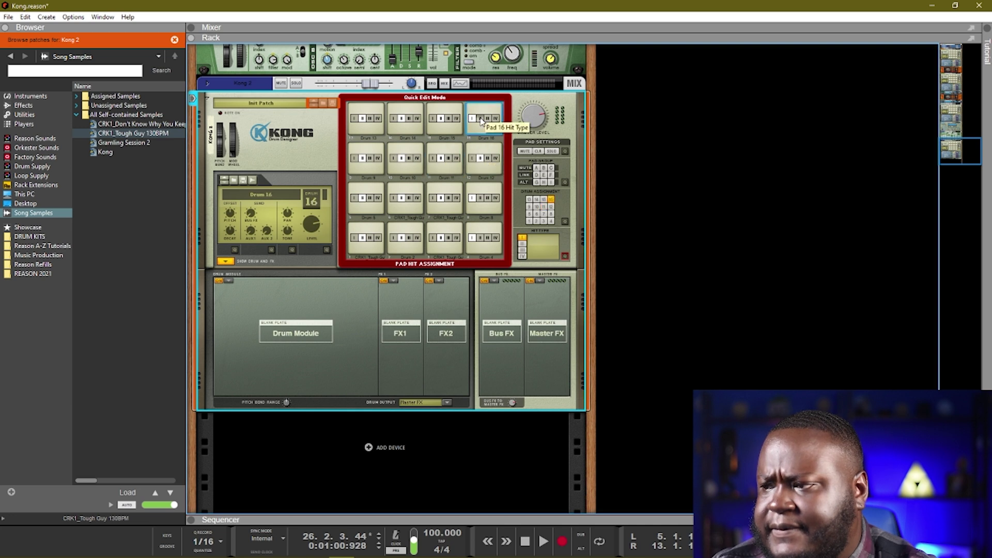
{"action": "left_click", "coordinate": [482, 198]}
{"action": "left_click", "coordinate": [480, 238]}
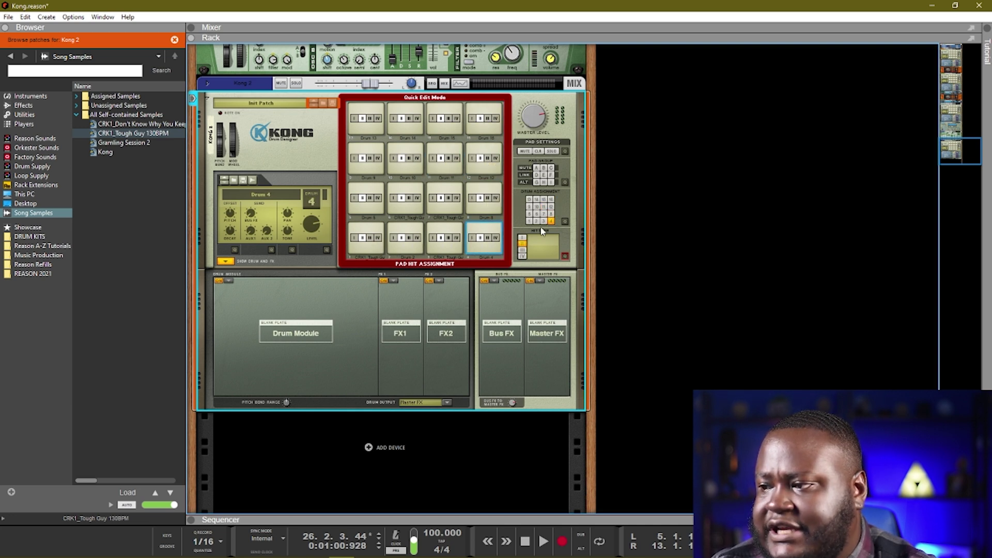
Assign Drum 1 to all remaining Kong 2 pads and leave Quick Edit Mode.
{"action": "left_click", "coordinate": [565, 222]}
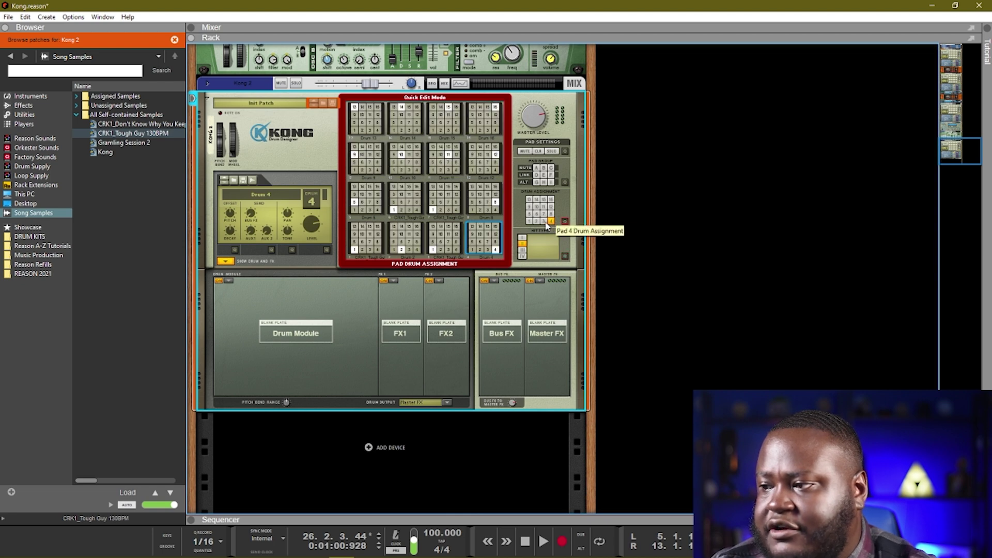
{"action": "left_click", "coordinate": [393, 249]}
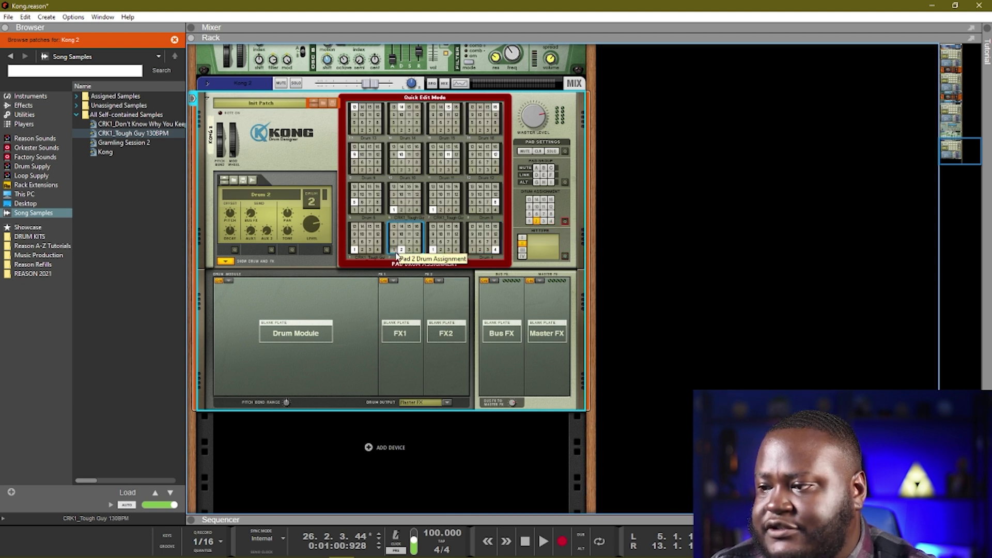
{"action": "left_click", "coordinate": [479, 205]}
{"action": "left_click", "coordinate": [476, 248]}
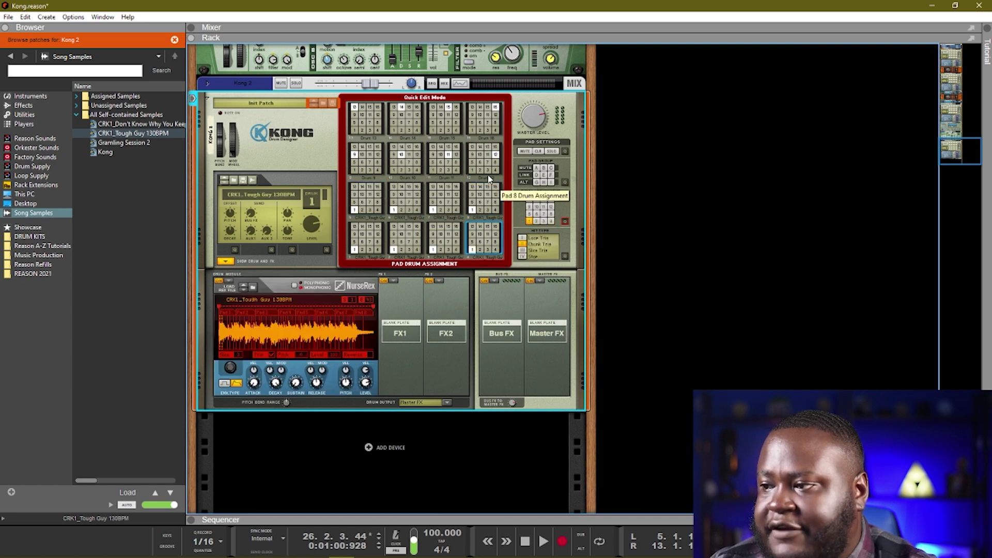
{"action": "left_click", "coordinate": [435, 173]}
{"action": "left_click", "coordinate": [433, 170]}
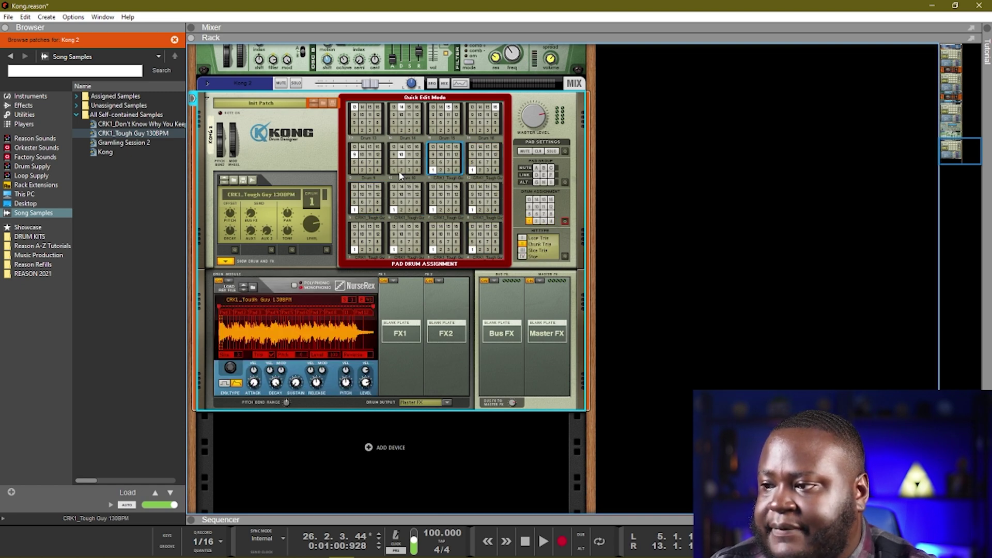
{"action": "left_click", "coordinate": [400, 170]}
{"action": "left_click", "coordinate": [394, 170]}
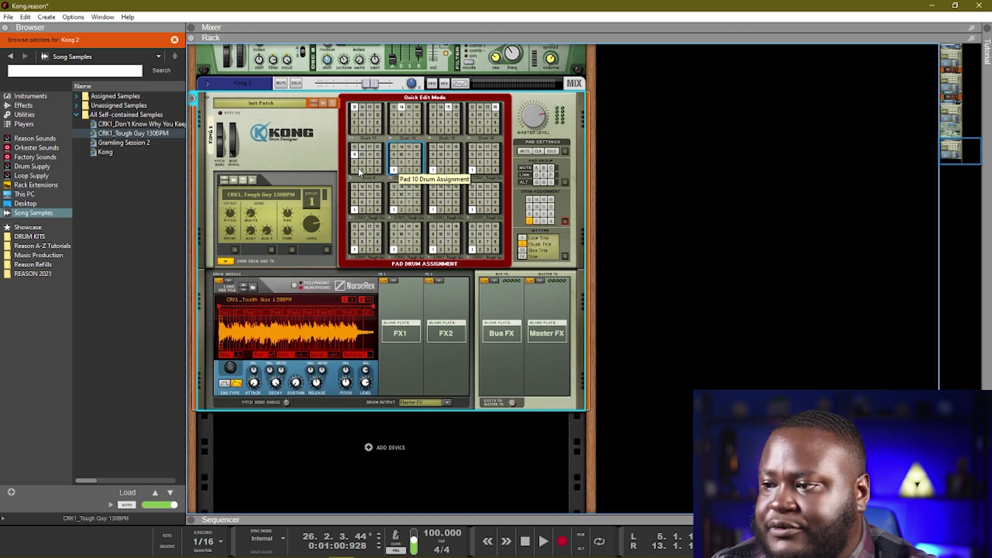
{"action": "left_click", "coordinate": [362, 155]}
{"action": "left_click", "coordinate": [355, 170]}
{"action": "left_click", "coordinate": [354, 130]}
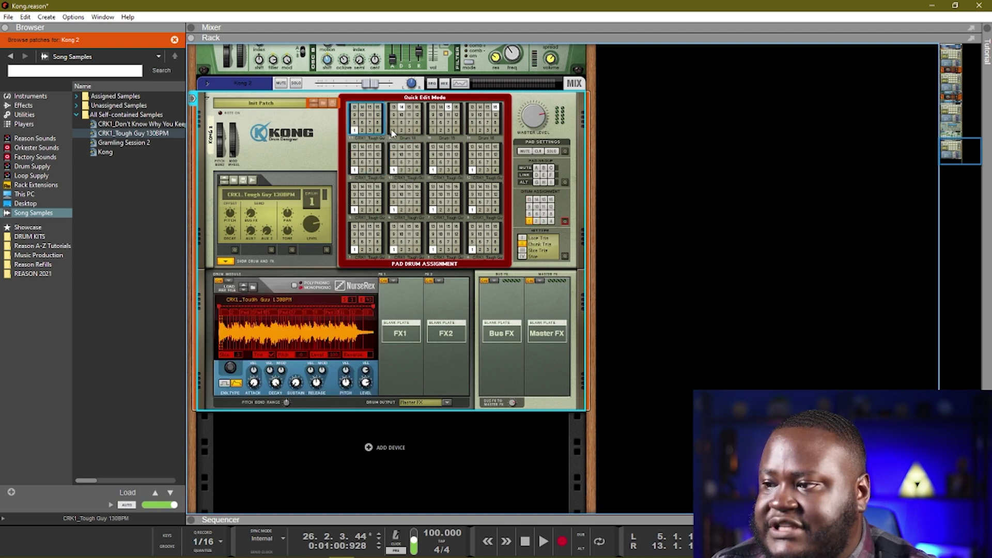
{"action": "left_click", "coordinate": [393, 130]}
{"action": "left_click", "coordinate": [433, 131]}
{"action": "left_click", "coordinate": [472, 131]}
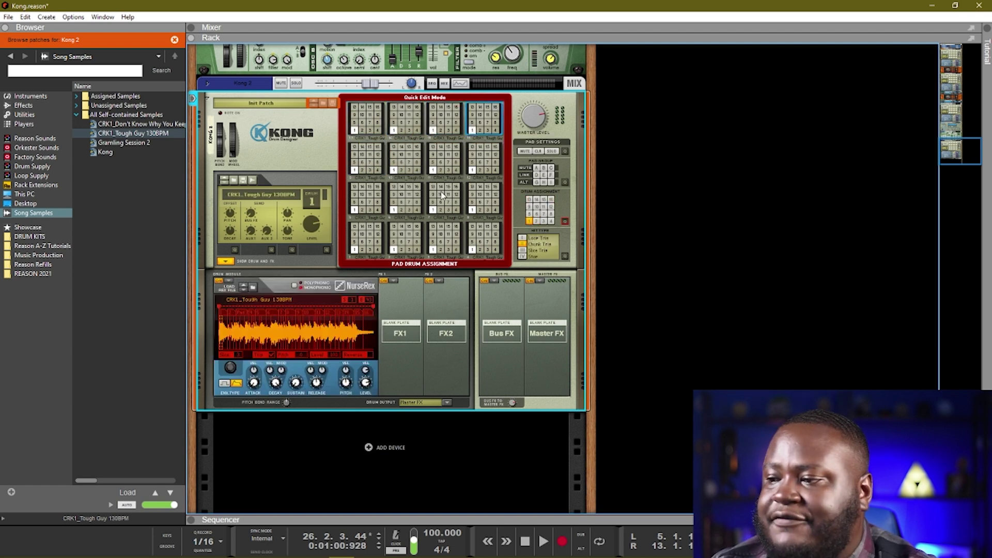
{"action": "left_click", "coordinate": [565, 223]}
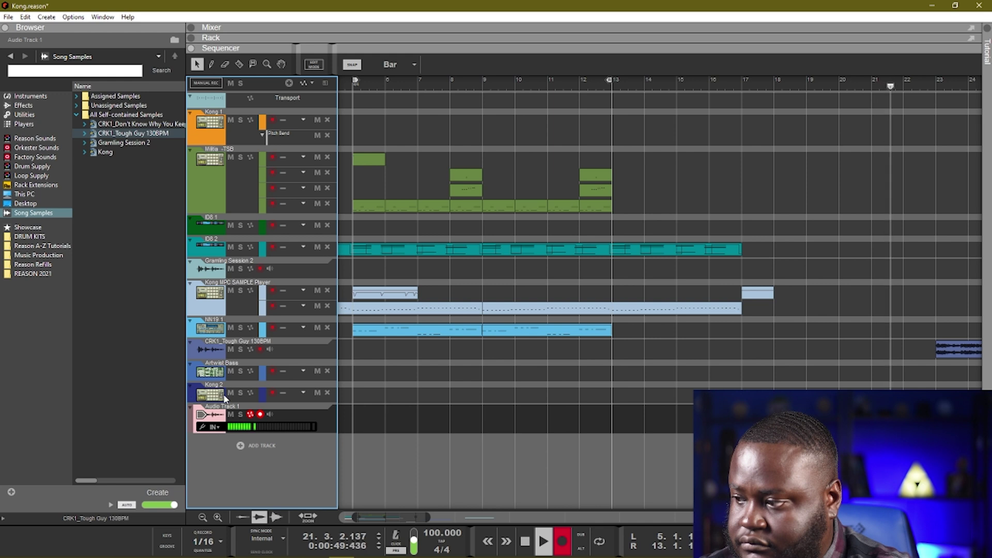
Stop the recording on Audio Track 1 and normalize its recorded clip starting at bar 19.
{"action": "key", "text": "space"}
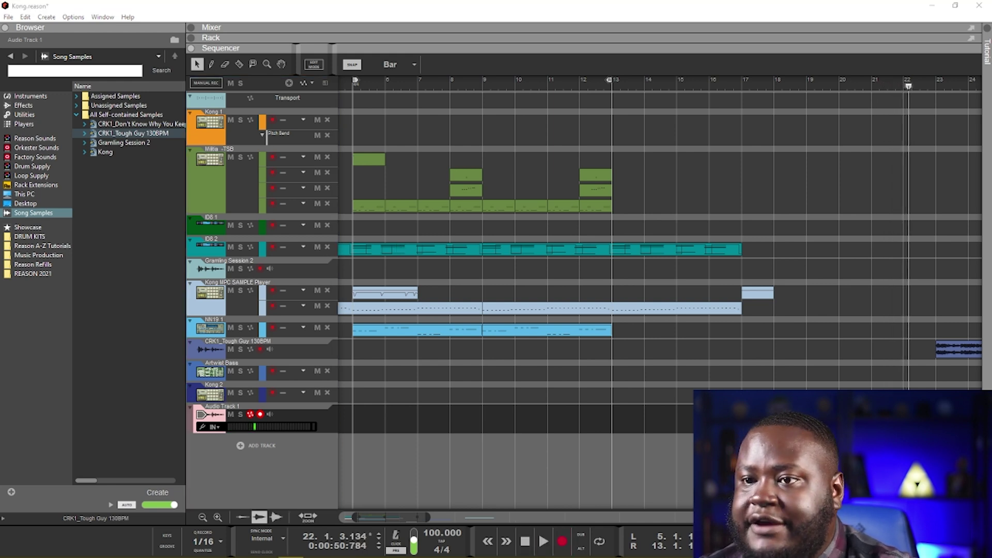
{"action": "key", "text": "alt+Tab"}
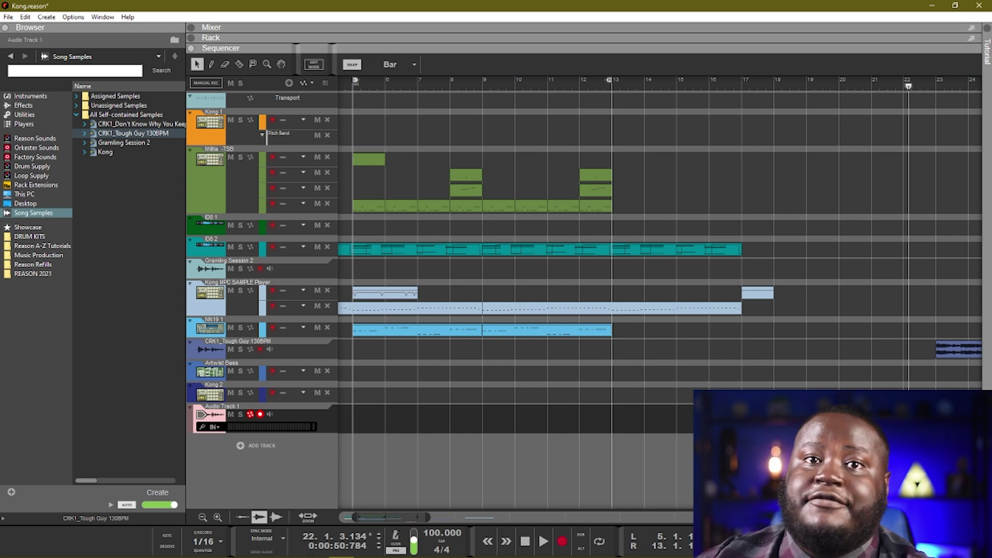
{"action": "left_click", "coordinate": [797, 82]}
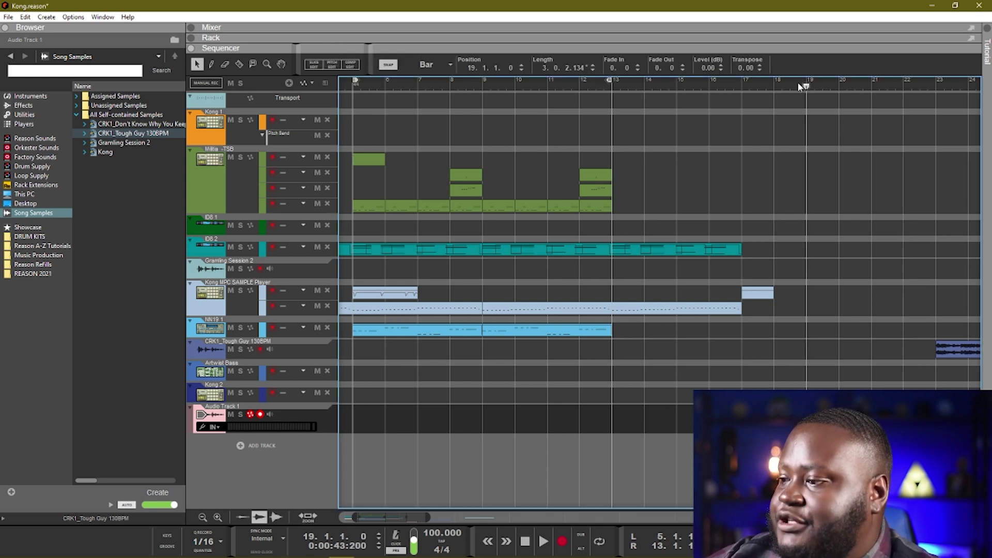
{"action": "right_click", "coordinate": [833, 80]}
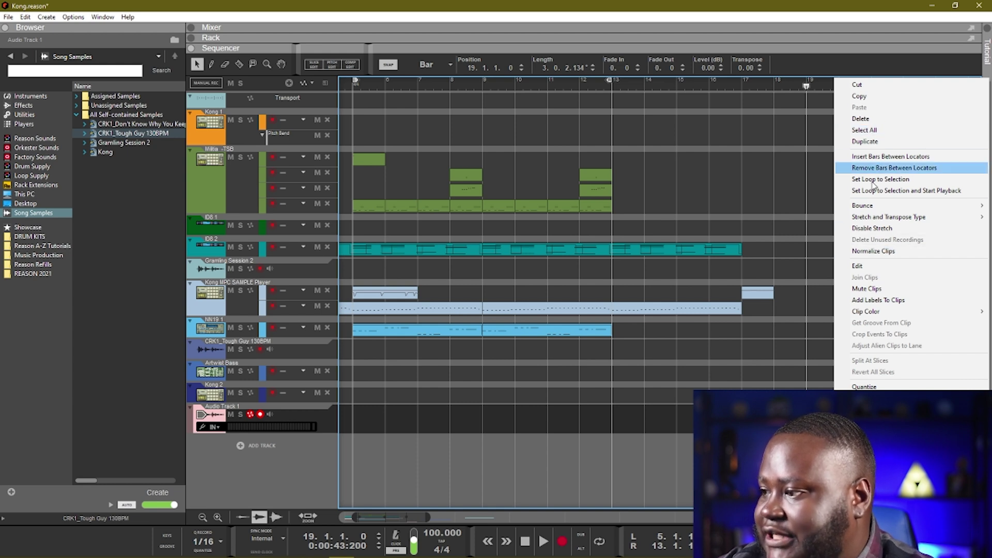
{"action": "left_click", "coordinate": [873, 250]}
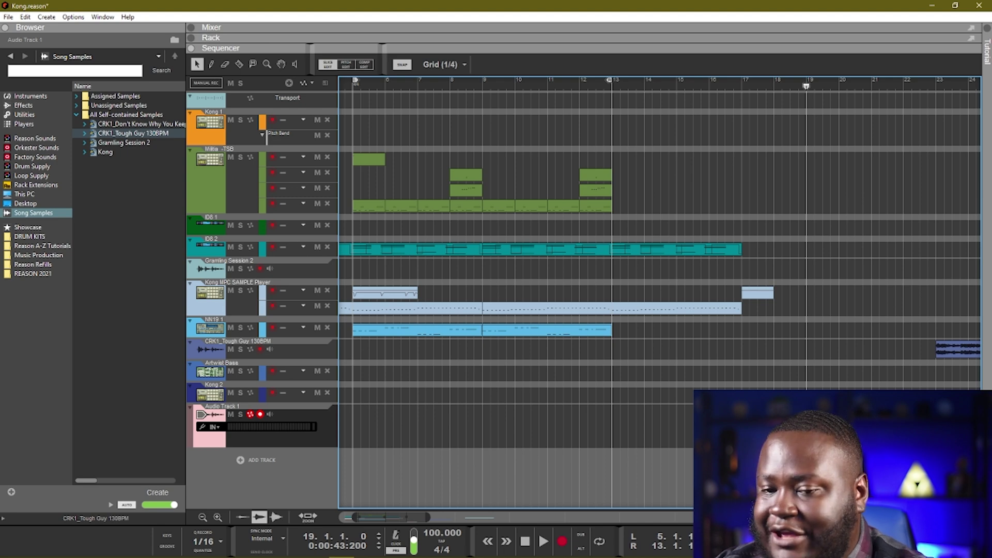
Play the Audio Track 1 recording from bar 19 to check it in slice editing.
{"action": "scroll", "coordinate": [815, 390], "scroll_direction": "up", "scroll_amount": 1}
{"action": "scroll", "coordinate": [815, 390], "scroll_direction": "up", "scroll_amount": 2}
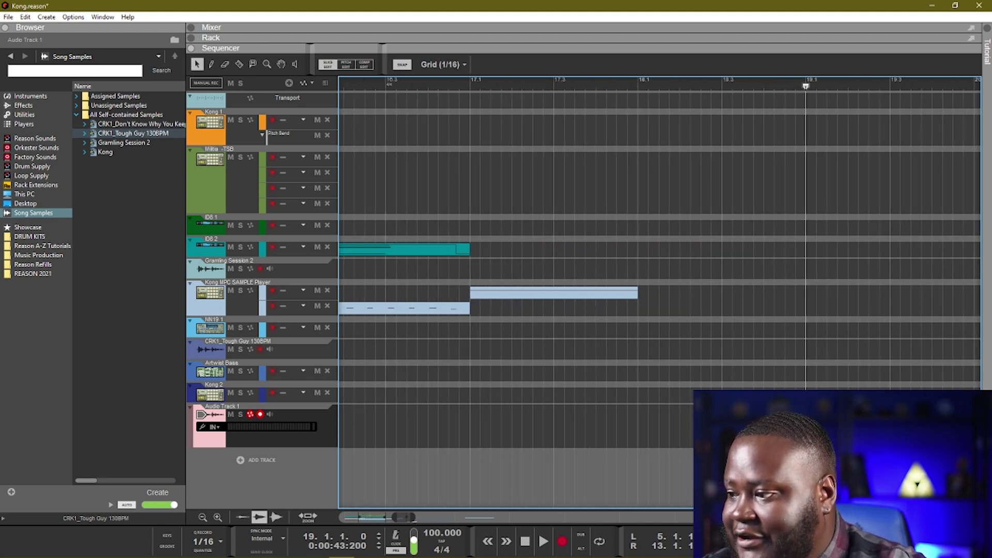
{"action": "key", "text": "space"}
{"action": "scroll", "coordinate": [815, 390], "scroll_direction": "down", "scroll_amount": 3}
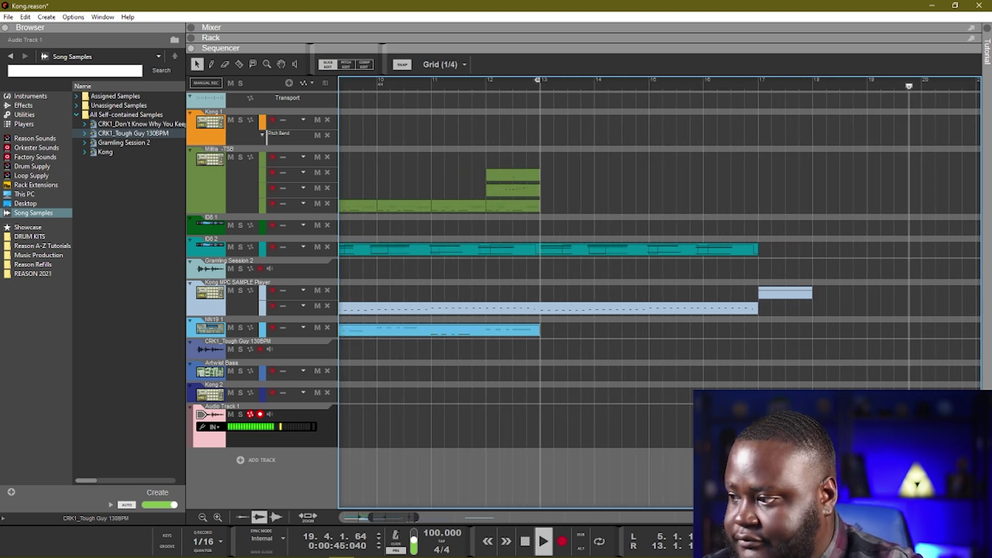
{"action": "left_click_drag", "start_coordinate": [827, 381], "coordinate": [971, 349]}
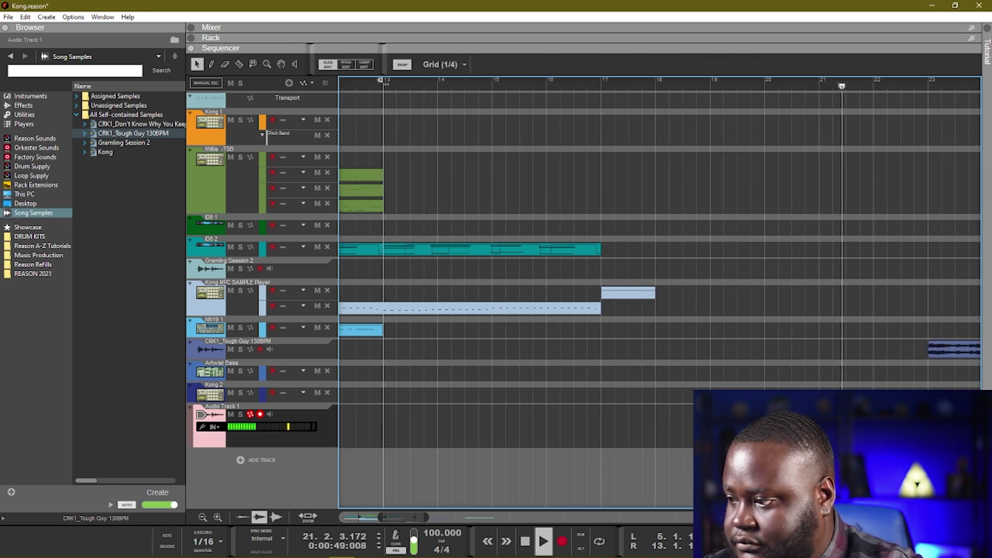
{"action": "left_click", "coordinate": [785, 372]}
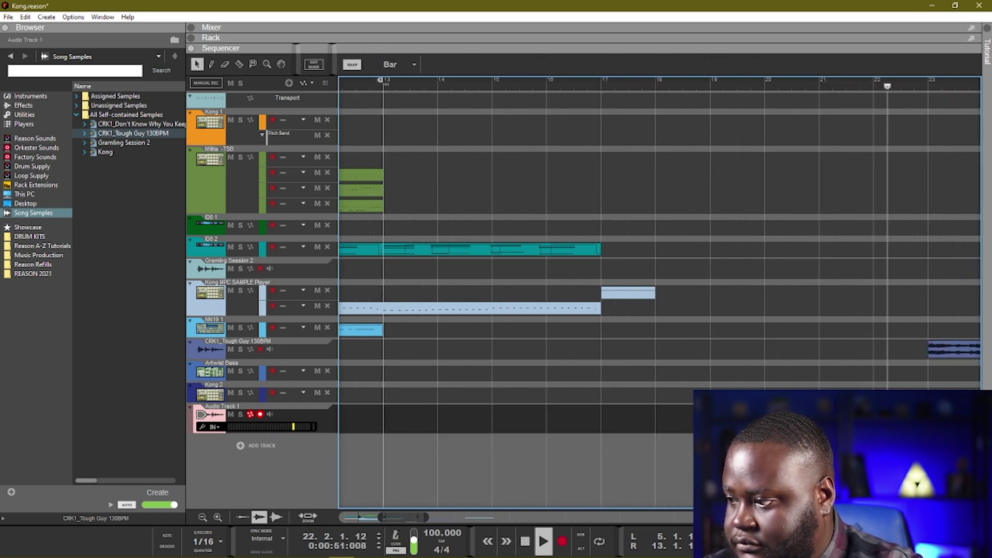
{"action": "key", "text": "space"}
Bounce the Audio Track 1 clip to a REX loop and load it into Kong 2's NurseRex module.
{"action": "right_click", "coordinate": [790, 106]}
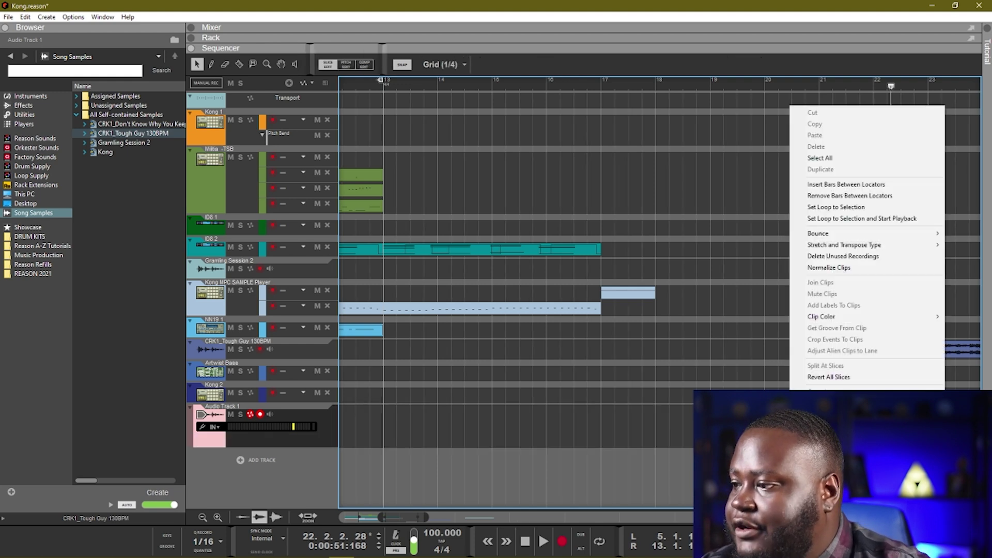
{"action": "mouse_move", "coordinate": [819, 233]}
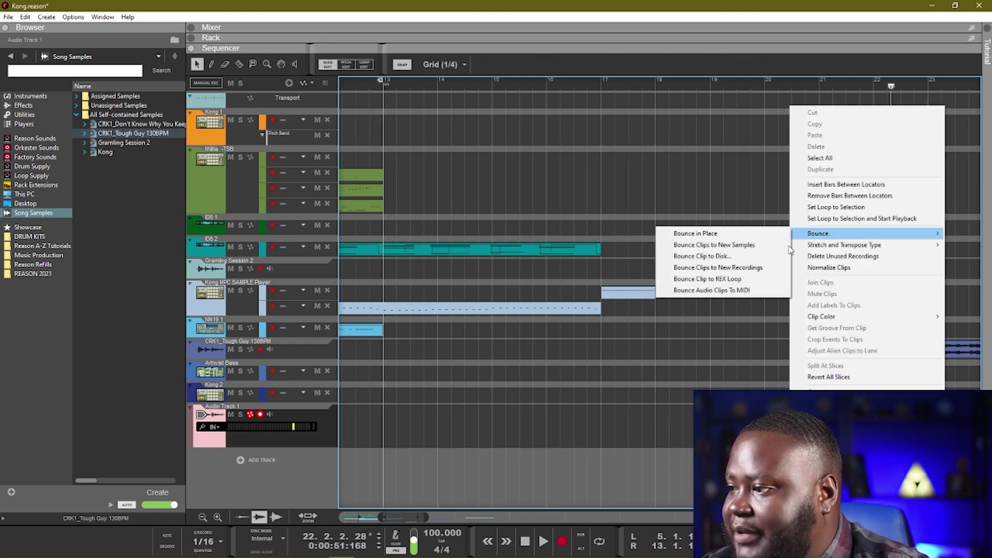
{"action": "left_click", "coordinate": [726, 290]}
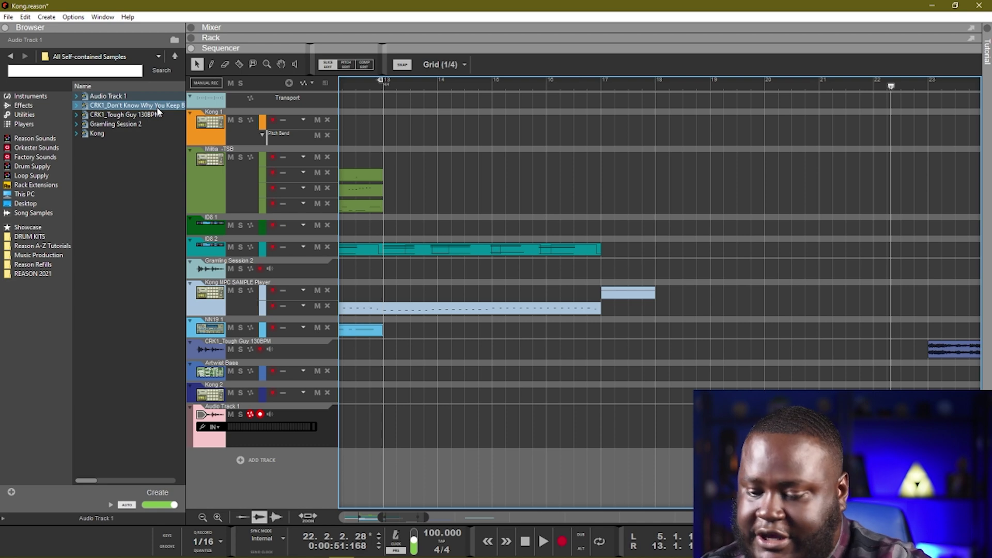
{"action": "key", "text": "F6"}
{"action": "left_click_drag", "start_coordinate": [108, 95], "coordinate": [274, 285]}
Audition the Audio Track 1 chunks on Kong 2's pads 1 through 12.
{"action": "left_click", "coordinate": [375, 232]}
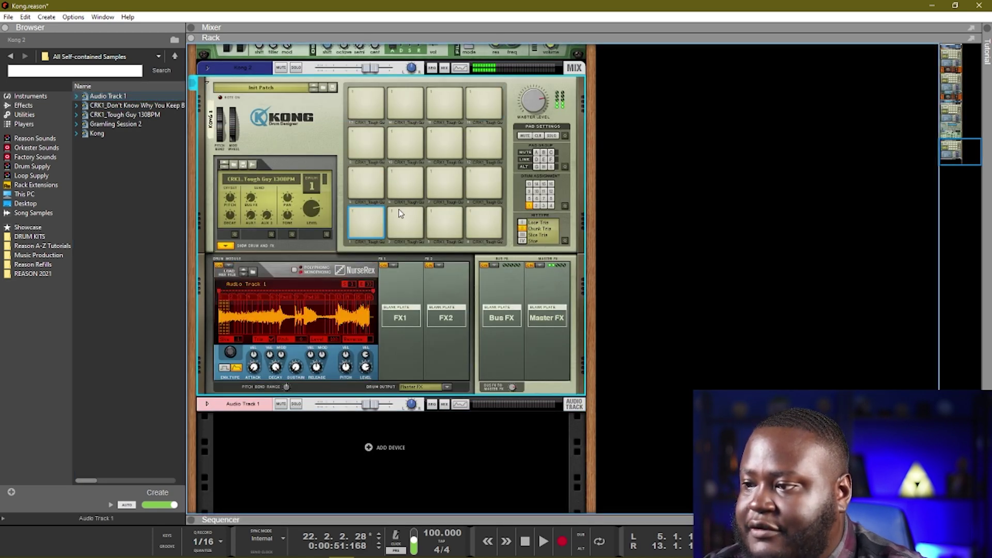
{"action": "left_click", "coordinate": [405, 223]}
{"action": "left_click", "coordinate": [445, 222]}
{"action": "left_click", "coordinate": [483, 223]}
{"action": "left_click", "coordinate": [376, 180]}
{"action": "left_click", "coordinate": [406, 181]}
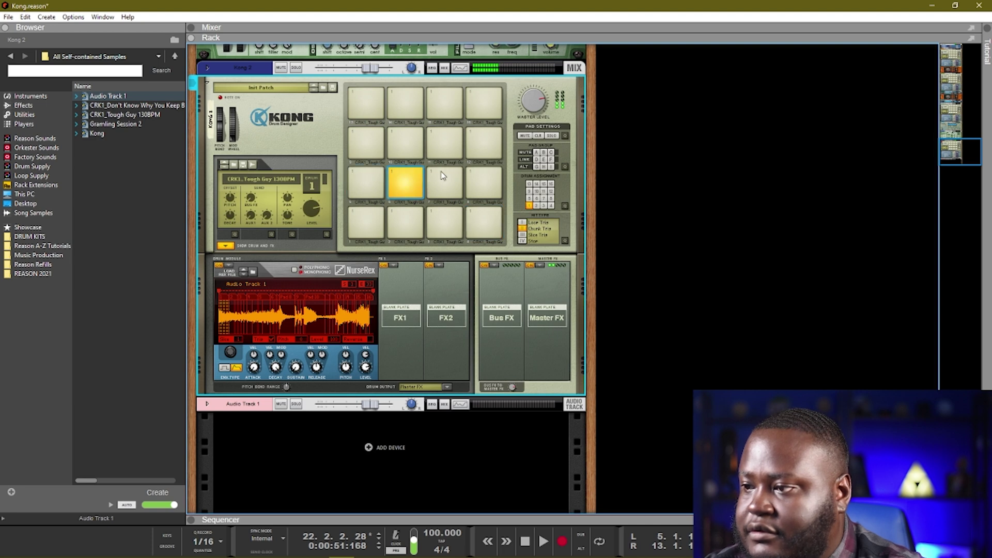
{"action": "left_click", "coordinate": [445, 181]}
{"action": "left_click", "coordinate": [484, 180]}
{"action": "left_click", "coordinate": [366, 143]}
{"action": "left_click", "coordinate": [405, 142]}
{"action": "left_click", "coordinate": [443, 137]}
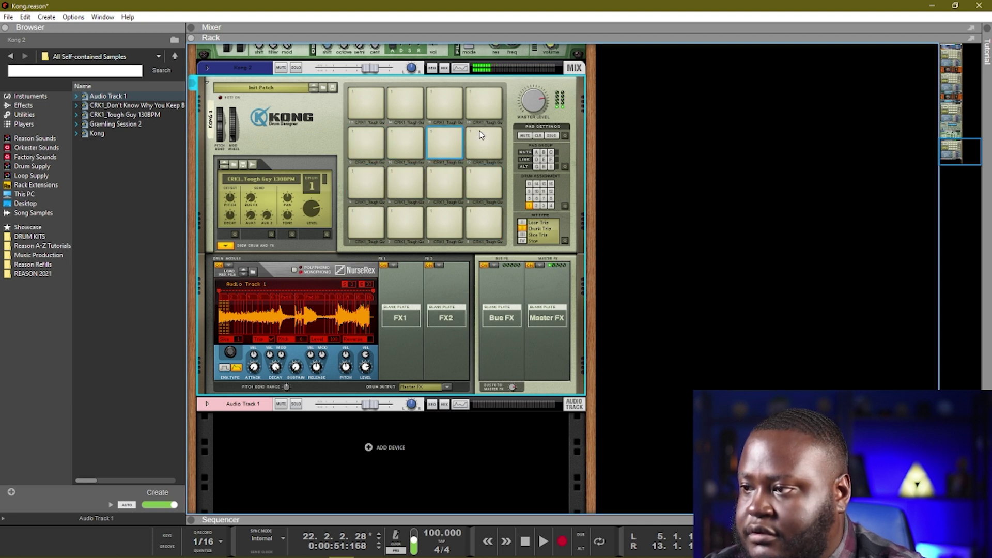
{"action": "left_click", "coordinate": [480, 141]}
{"action": "left_click", "coordinate": [488, 178]}
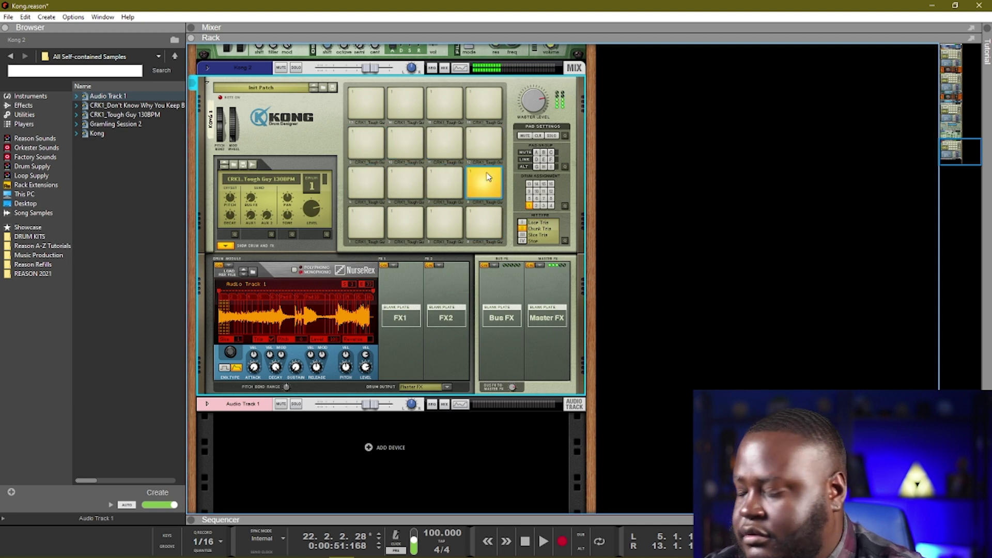
Show the sequencer alongside the rack and return the song position to bar 1.
{"action": "key", "text": "F7"}
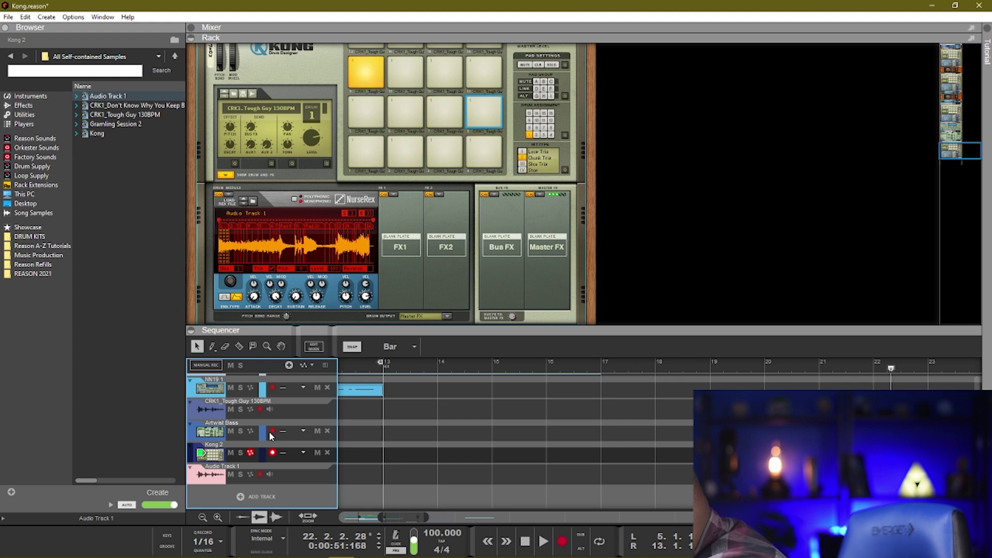
{"action": "key", "text": "space"}
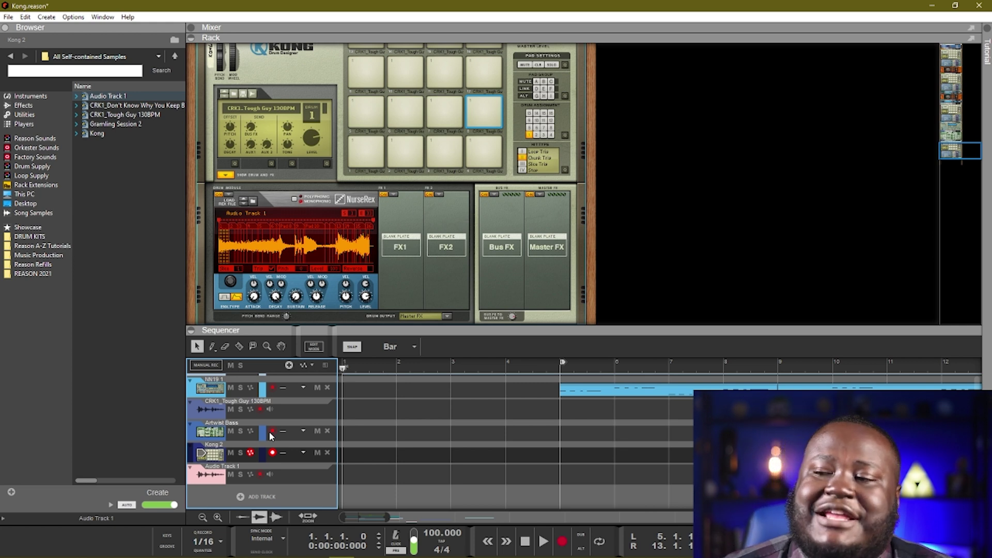
{"action": "scroll", "coordinate": [319, 279], "scroll_direction": "up", "scroll_amount": 2}
{"action": "scroll", "coordinate": [319, 280], "scroll_direction": "down", "scroll_amount": 4}
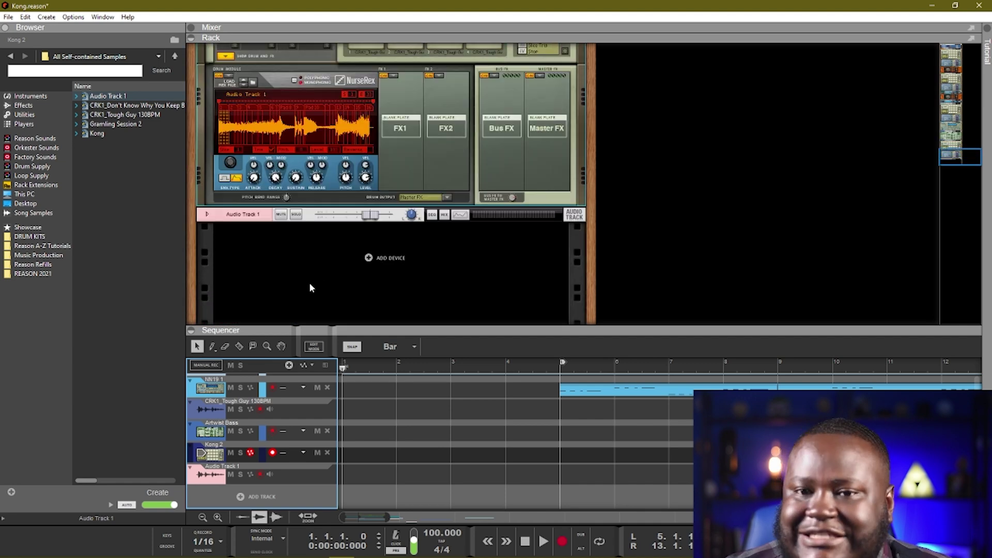
Select the Militia -TSB track's Kong and bring the device into view in the rack.
{"action": "scroll", "coordinate": [385, 422], "scroll_direction": "up", "scroll_amount": 5}
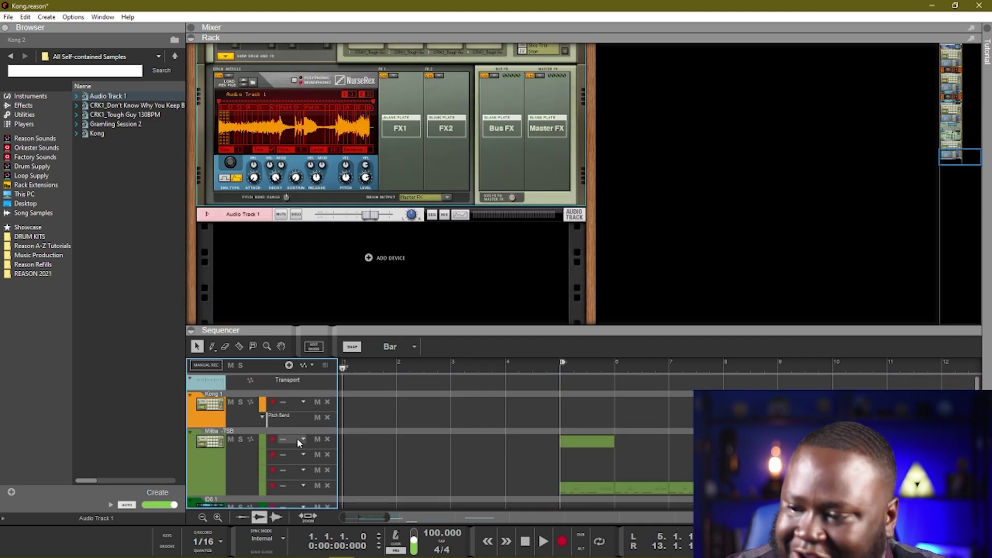
{"action": "left_click", "coordinate": [262, 420]}
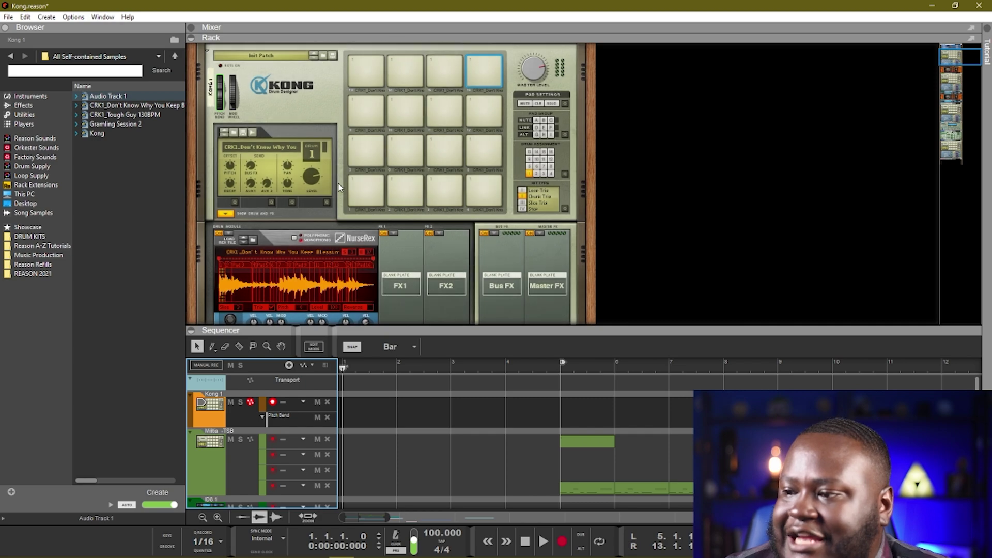
{"action": "left_click_drag", "start_coordinate": [957, 63], "coordinate": [972, 176]}
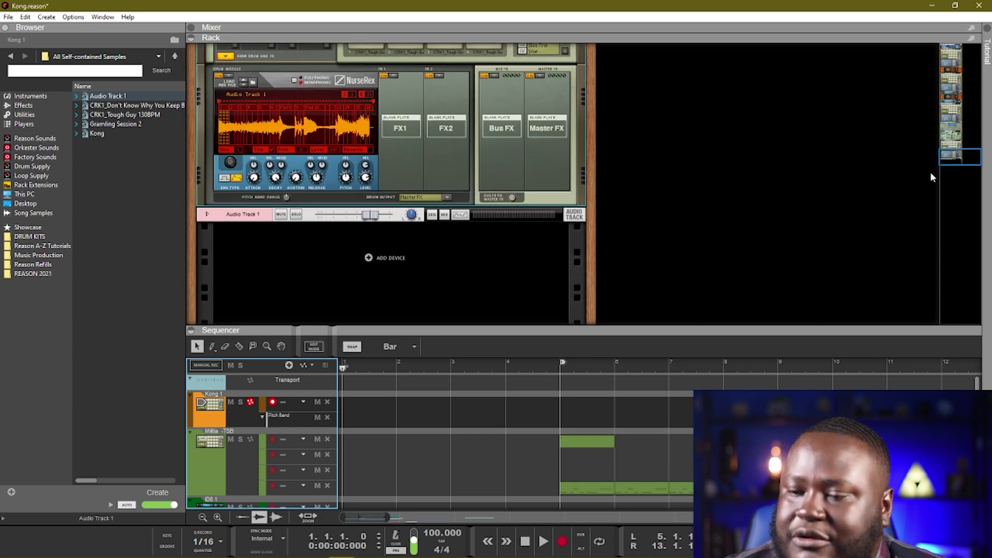
{"action": "scroll", "coordinate": [604, 159], "scroll_direction": "up", "scroll_amount": 5}
{"action": "left_click", "coordinate": [413, 187]}
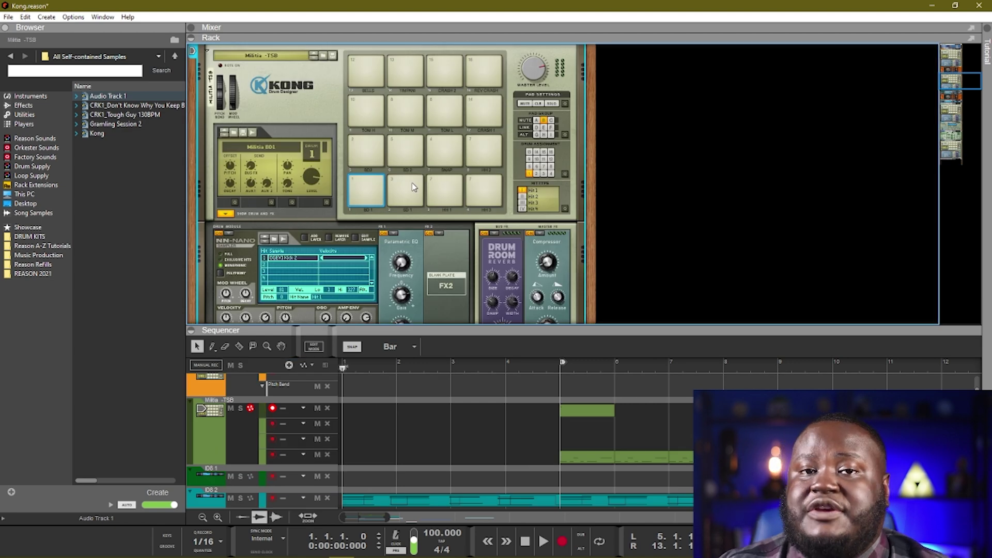
Audition the drum sounds on the Militia -TSB Kong's pads 1 through 7.
{"action": "left_click", "coordinate": [360, 194]}
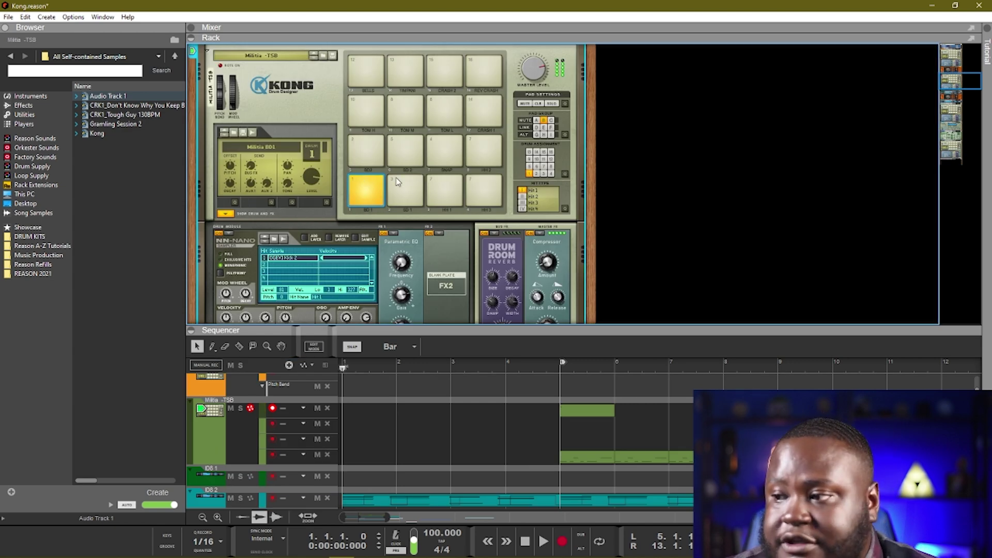
{"action": "left_click", "coordinate": [405, 191]}
{"action": "left_click", "coordinate": [445, 190]}
{"action": "left_click", "coordinate": [484, 190]}
{"action": "left_click", "coordinate": [439, 144]}
{"action": "left_click", "coordinate": [403, 147]}
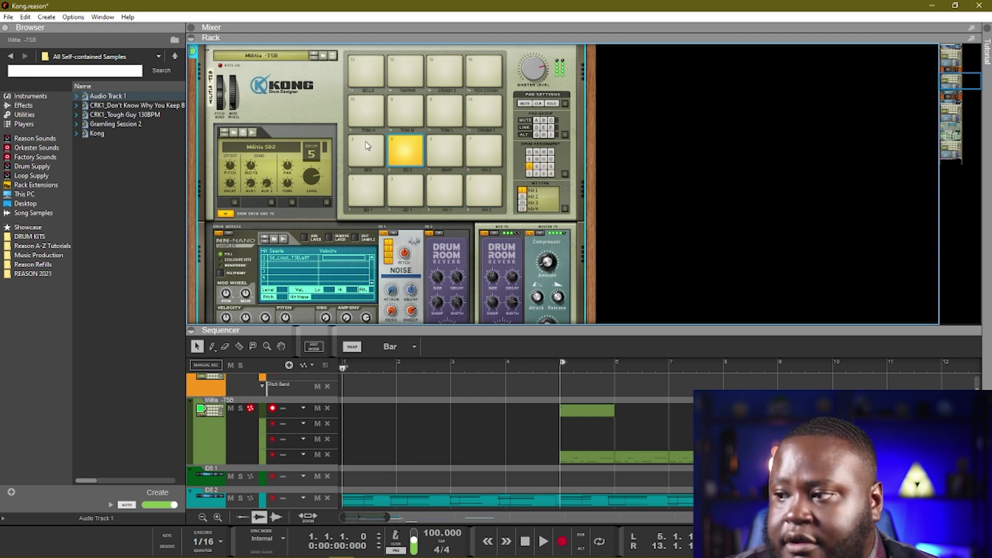
{"action": "left_click", "coordinate": [367, 147]}
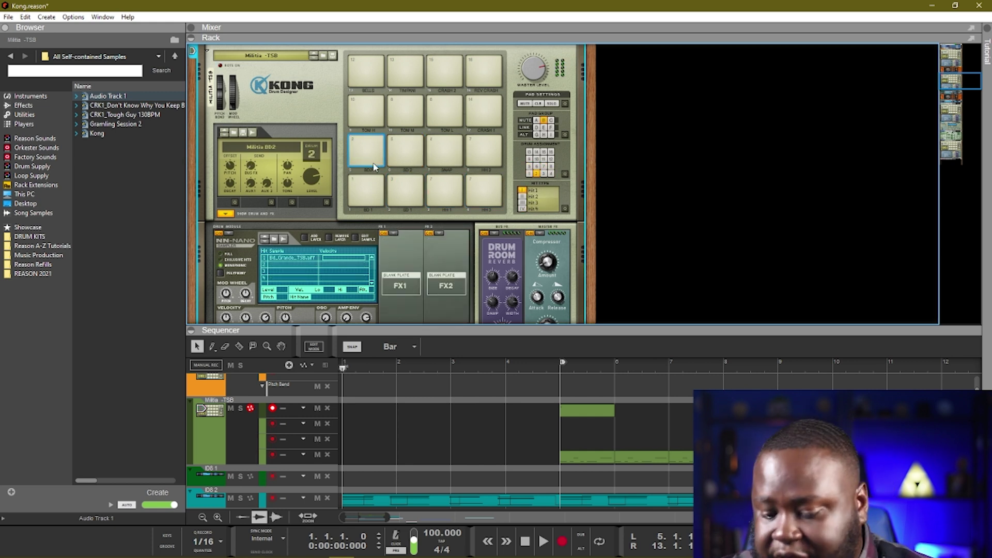
Show the sequencer at full height and play the arrangement from the left locator at bar 5.
{"action": "key", "text": "F6"}
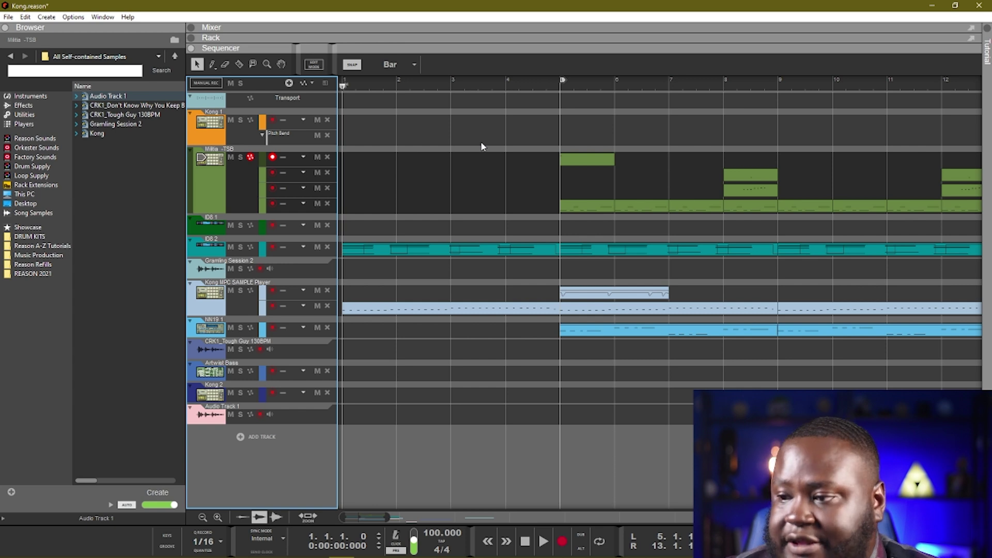
{"action": "key", "text": "KP_1"}
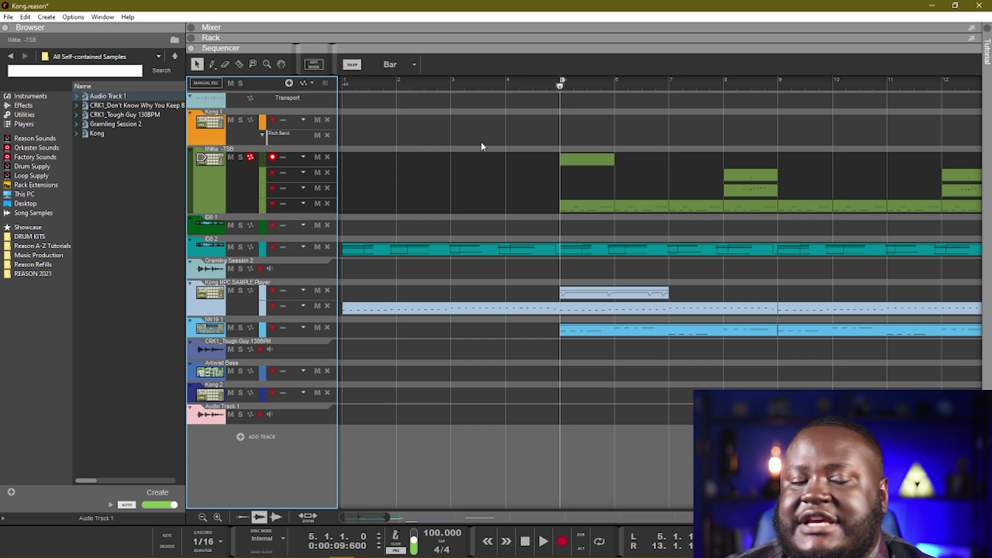
{"action": "key", "text": "space"}
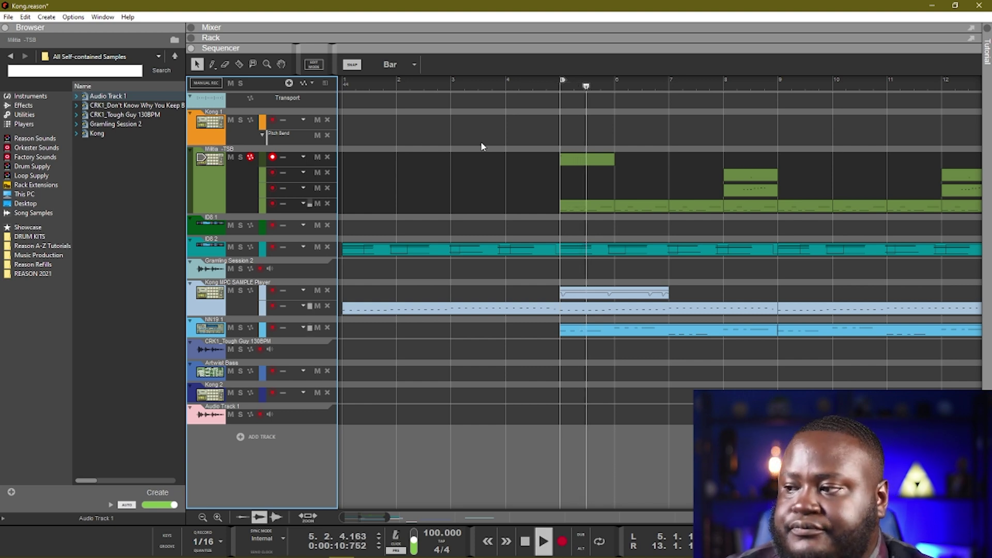